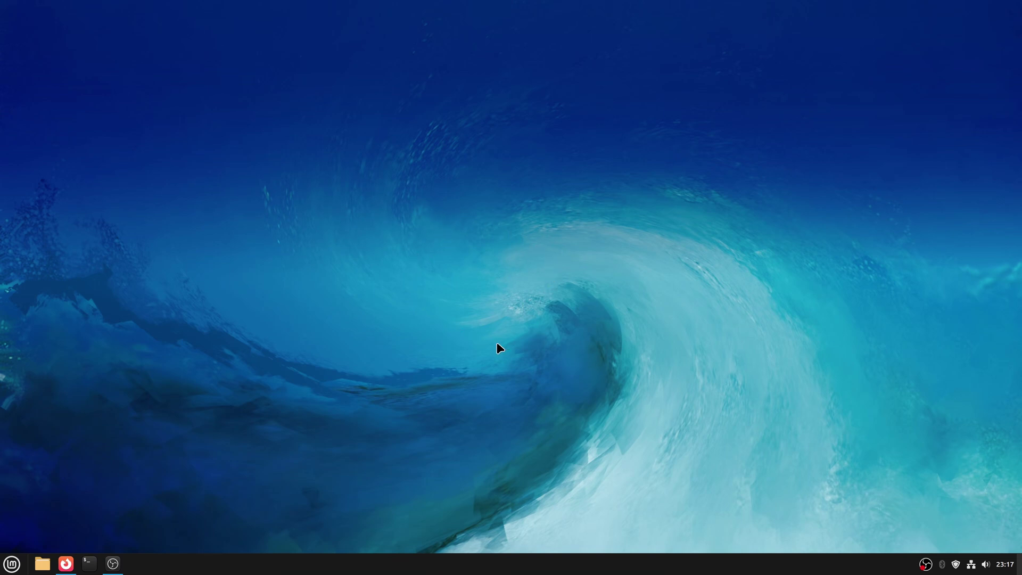
# Open Driver Manager to examine the available NVIDIA driver versions and which one is selected, and close it.
pyautogui.click(12, 563)
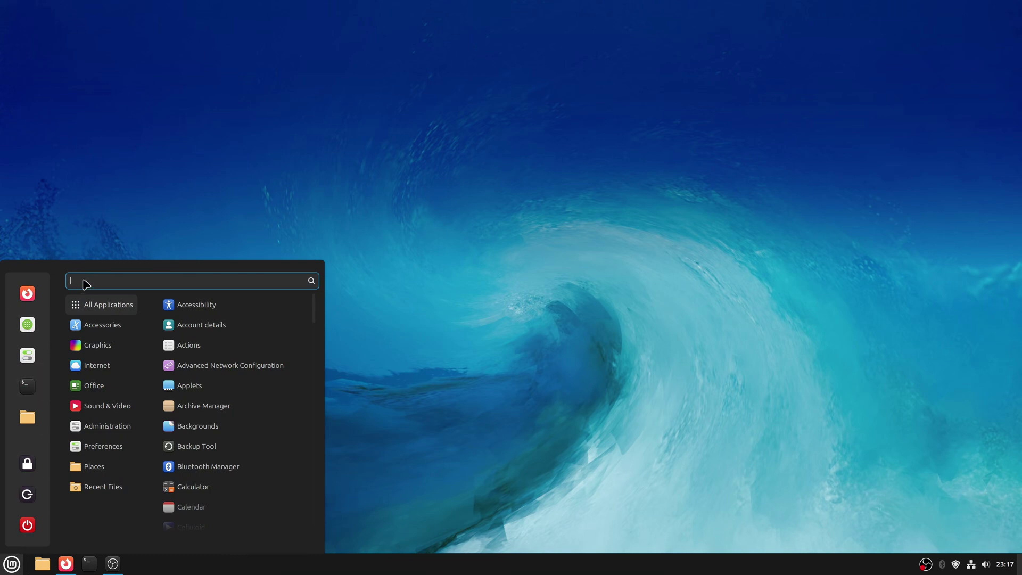
pyautogui.write('dr')
pyautogui.click(206, 331)
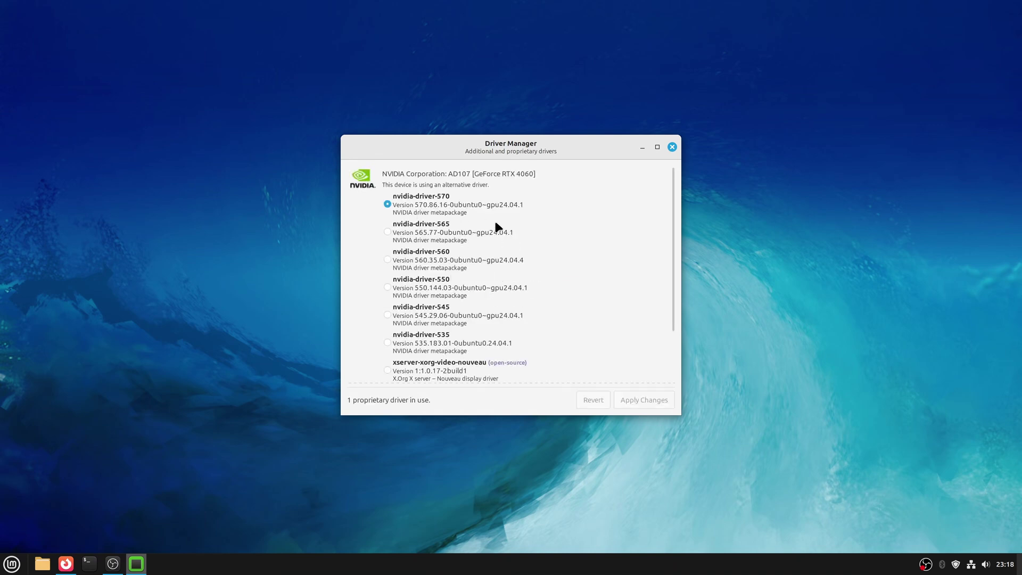
pyautogui.click(672, 147)
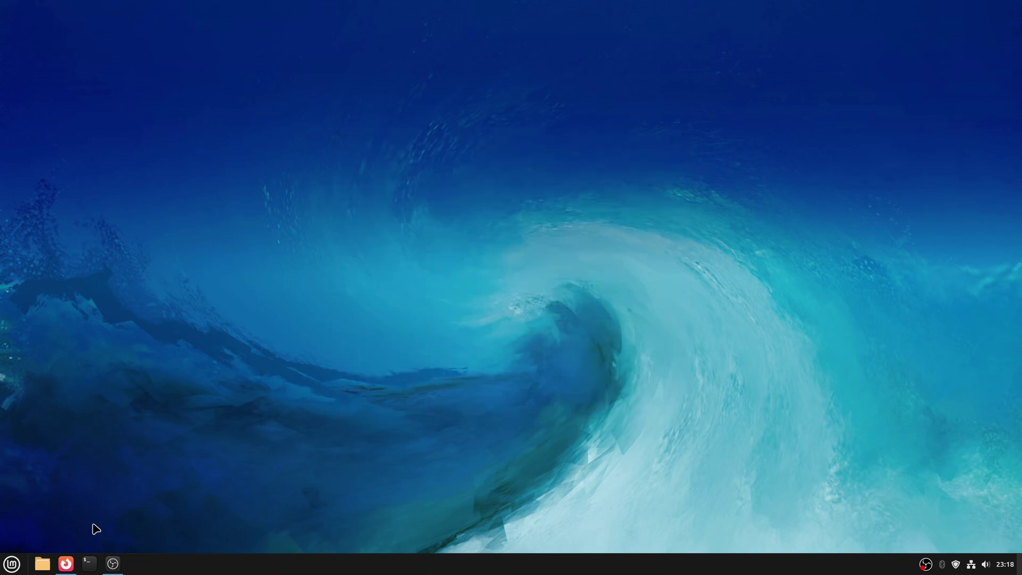
# Switch to Firefox and open Launchpad's Proprietary GPU Drivers page from the search results to find the instructions for adding the PPA.
pyautogui.click(69, 563)
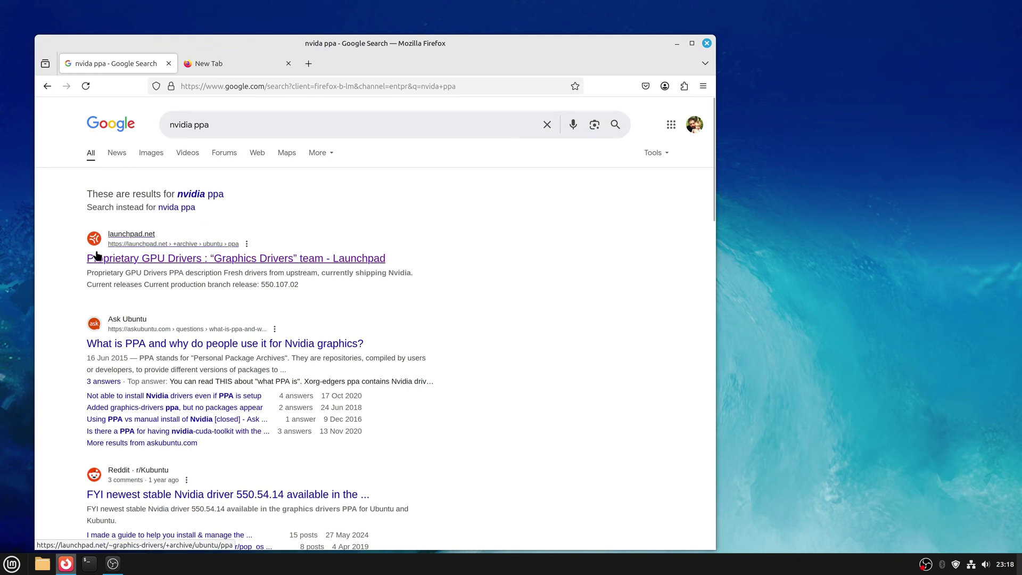
pyautogui.click(245, 260)
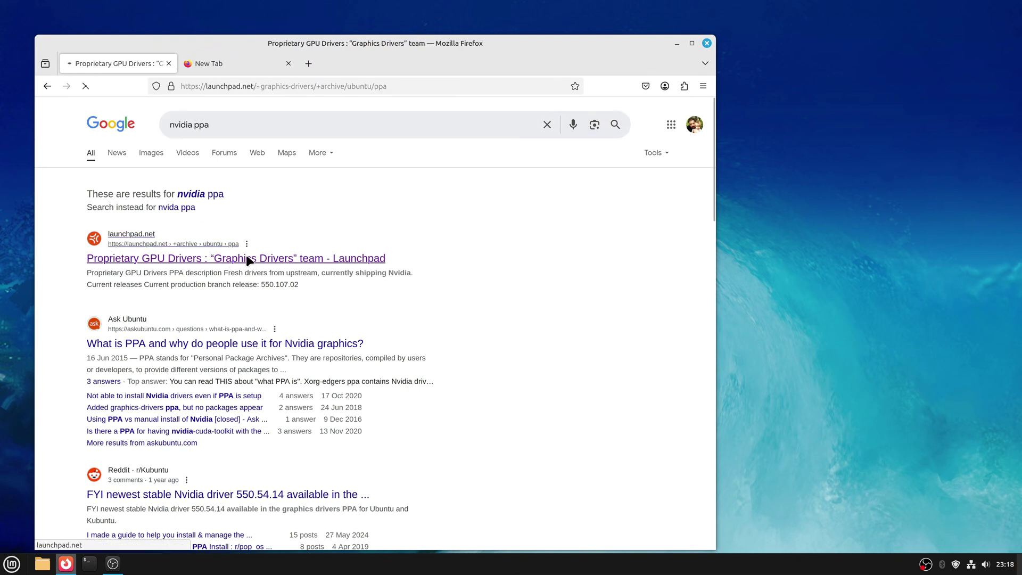
pyautogui.scroll(-12, 243, 260)
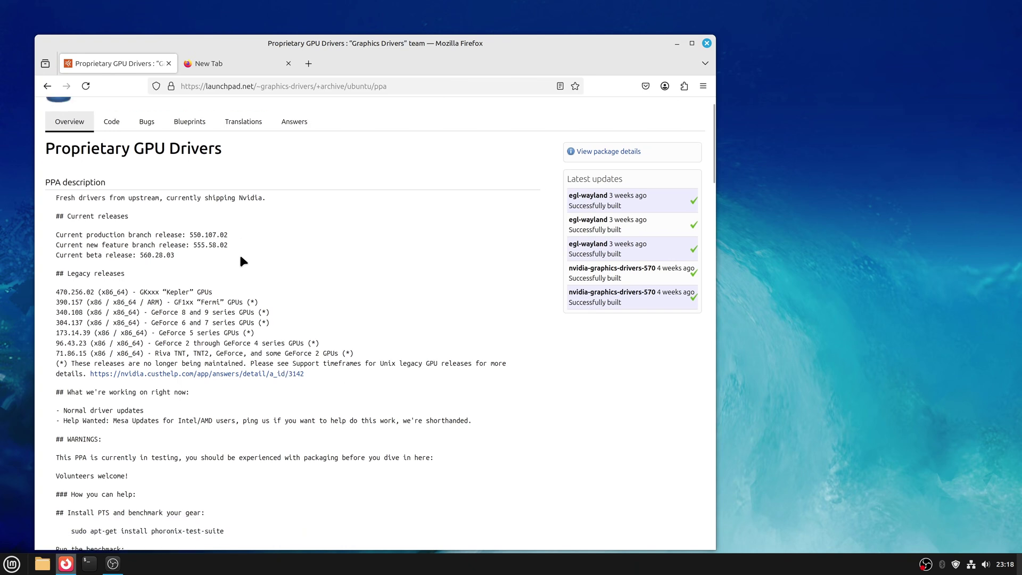
pyautogui.scroll(-2, 240, 256)
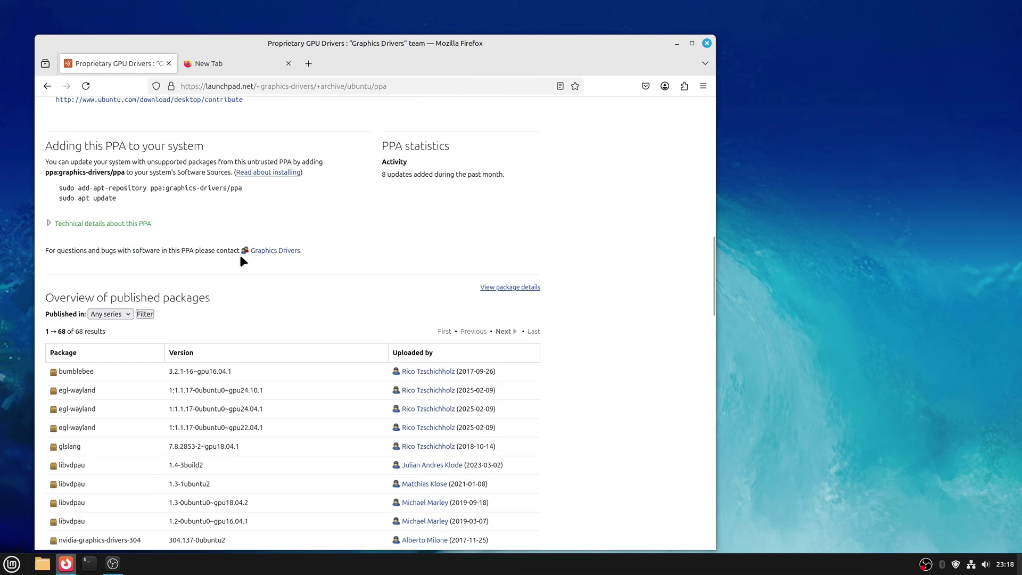
pyautogui.scroll(4, 212, 260)
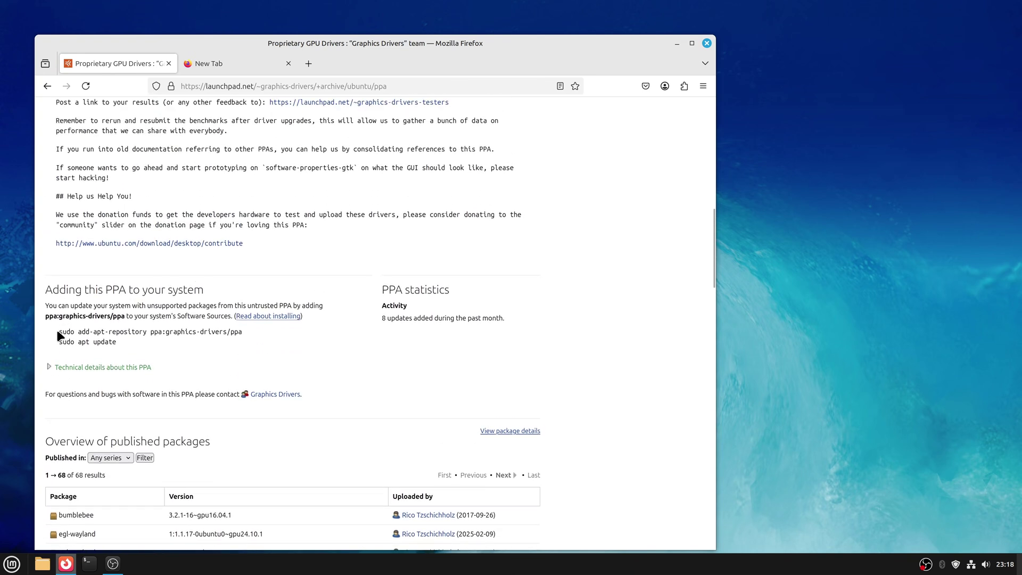
# Copy the add-apt-repository and apt update commands, open a terminal without running them, and close the terminal and browser.
pyautogui.moveTo(59, 332); pyautogui.dragTo(102, 343)
pyautogui.rightClick(118, 345)
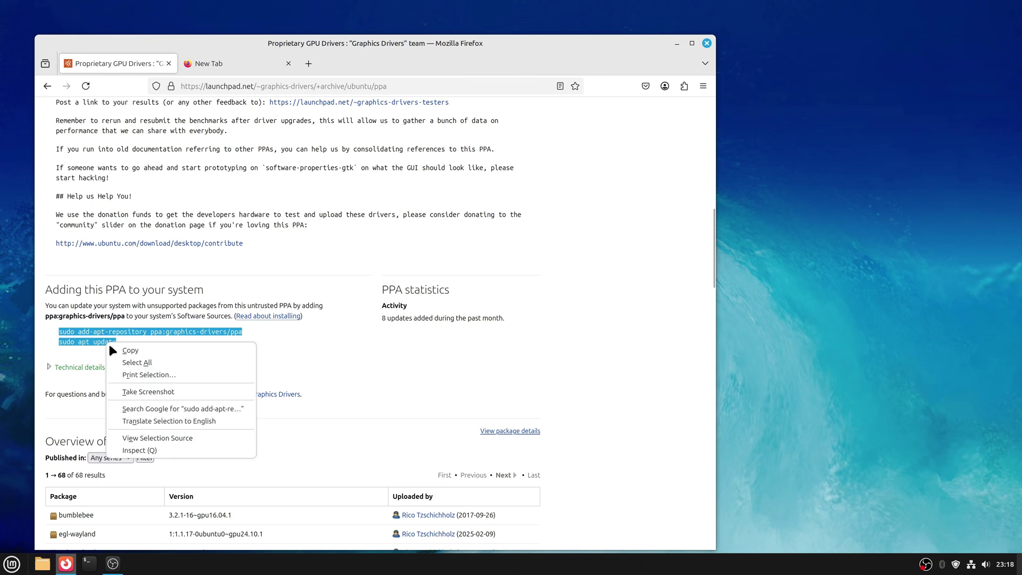
pyautogui.click(128, 350)
pyautogui.click(90, 563)
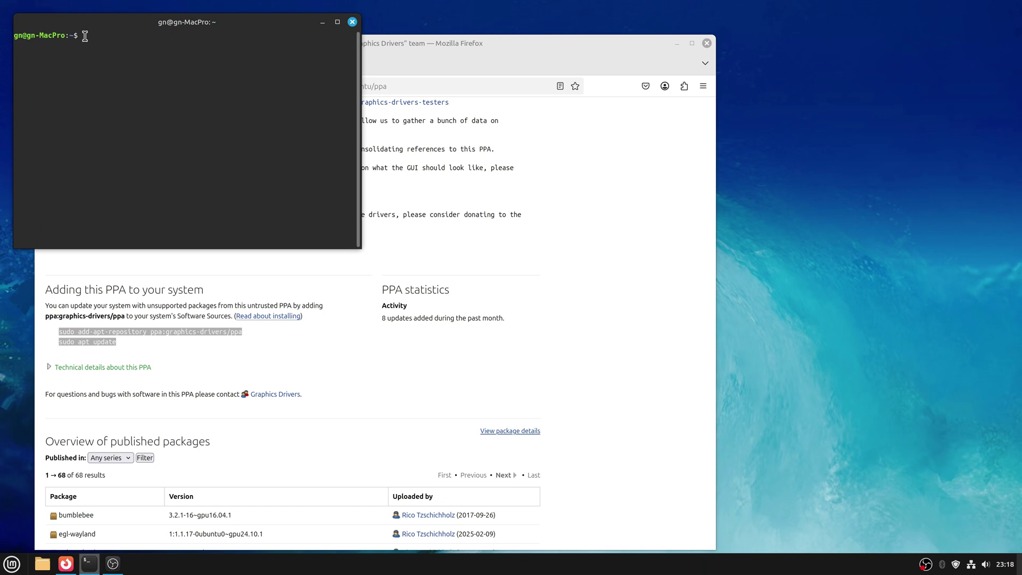
pyautogui.click(353, 22)
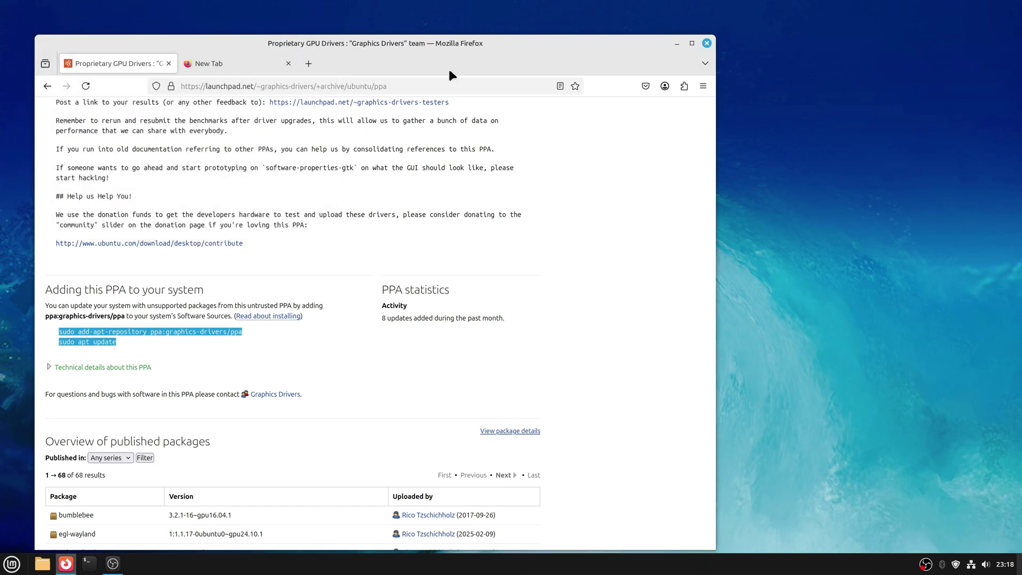
pyautogui.click(707, 43)
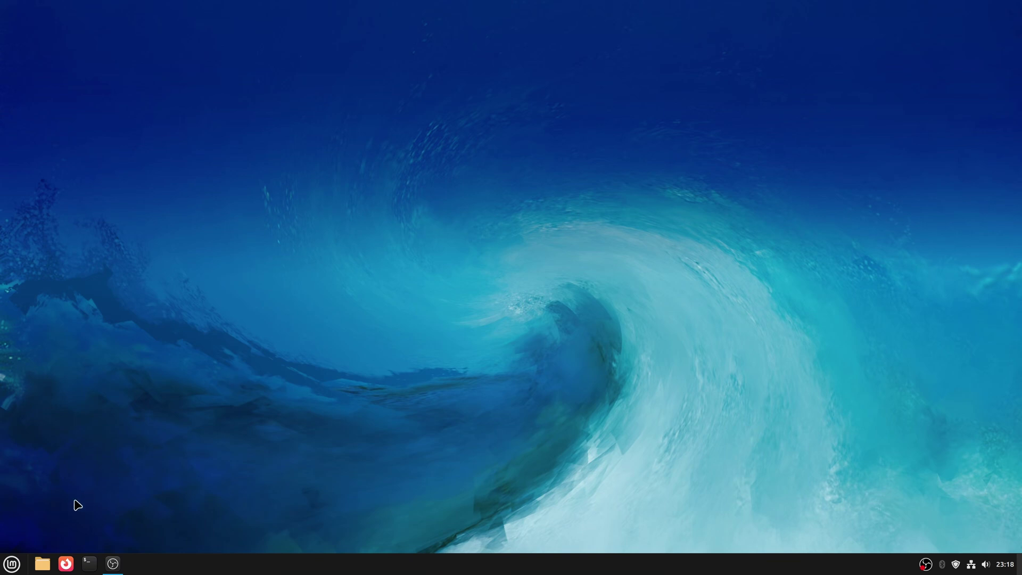
# Check in the file properties that Invoke Community Edition.AppImage in Downloads is allowed to execute as a program.
pyautogui.click(41, 560)
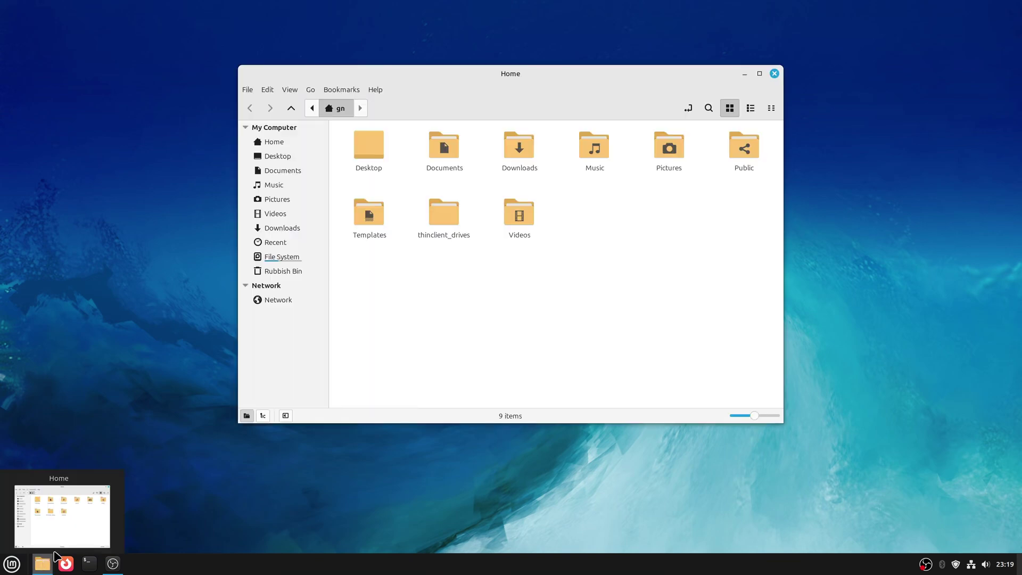
pyautogui.click(289, 226)
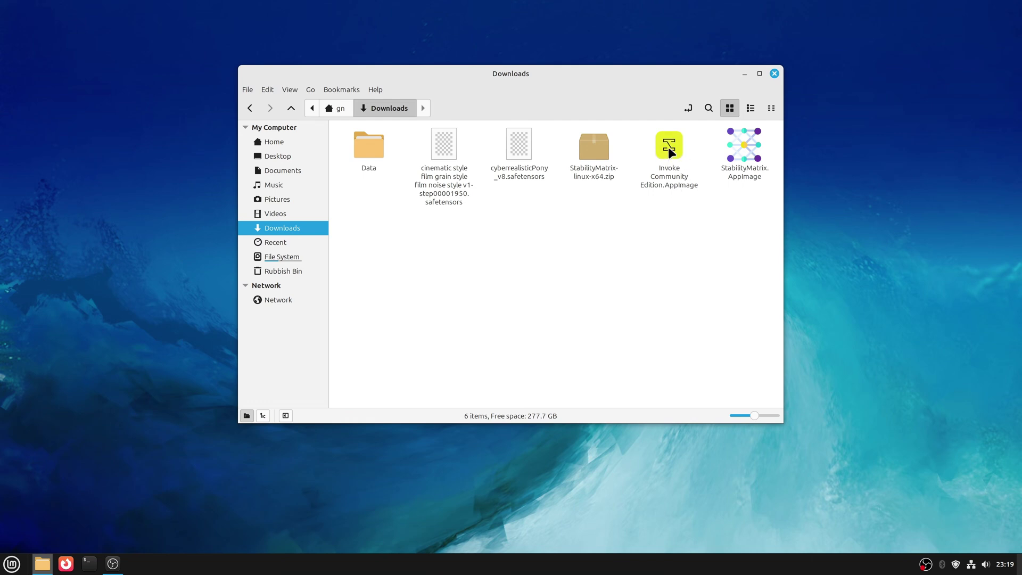
pyautogui.rightClick(669, 153)
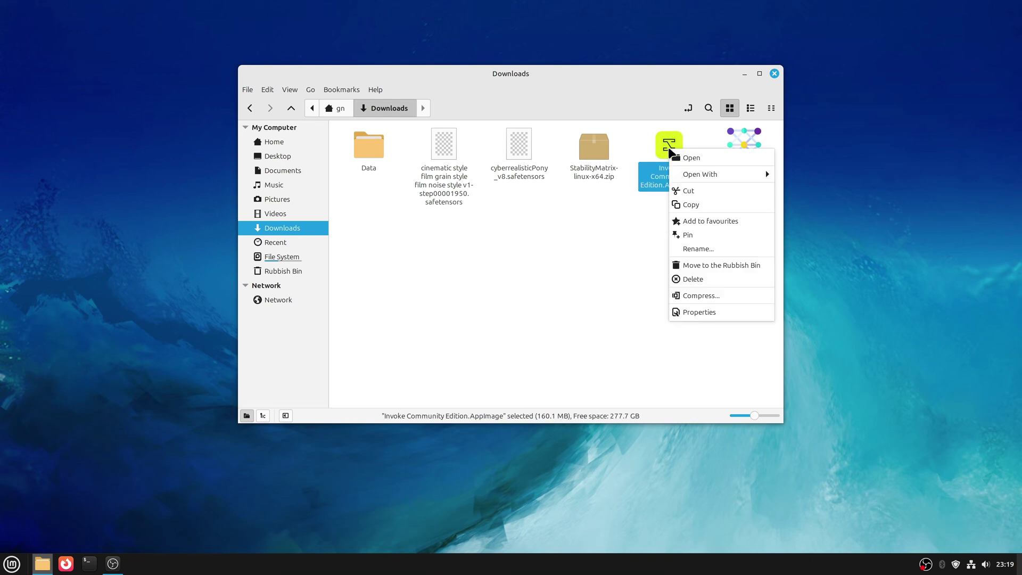
pyautogui.click(705, 310)
pyautogui.click(481, 148)
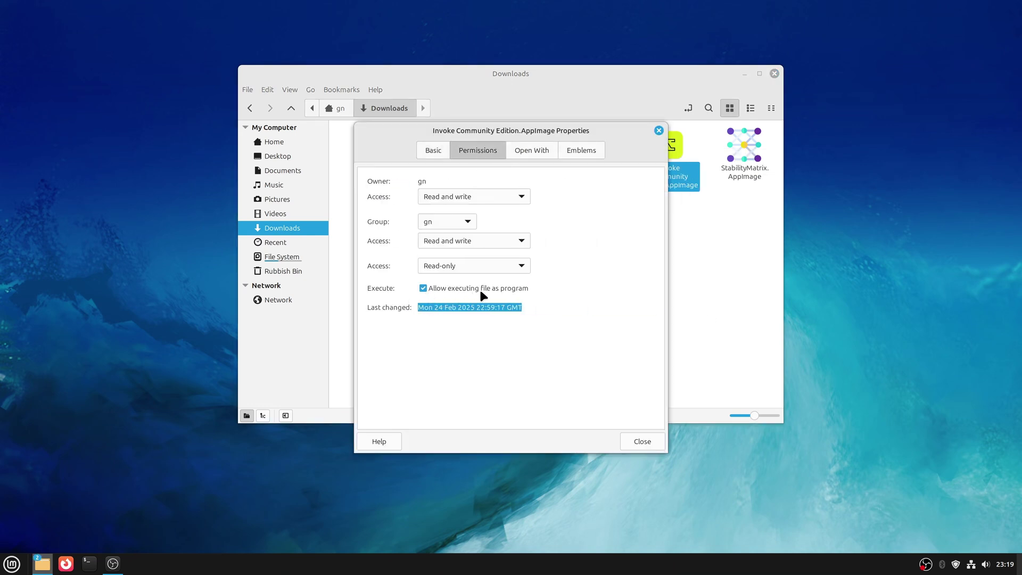
pyautogui.click(635, 441)
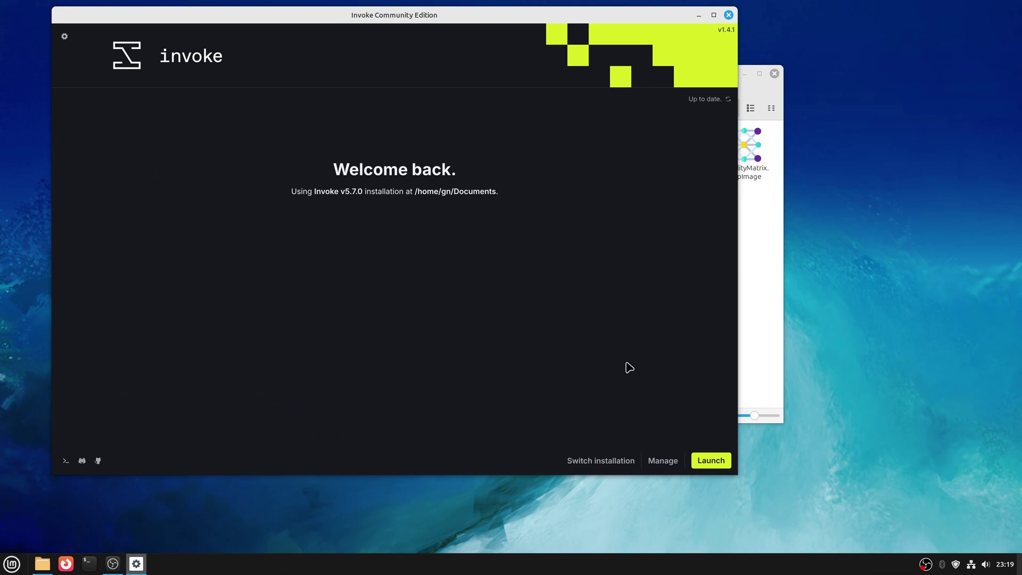
# Launch the Invoke installation and delete the wildflower image from the Uncategorized board.
pyautogui.click(711, 461)
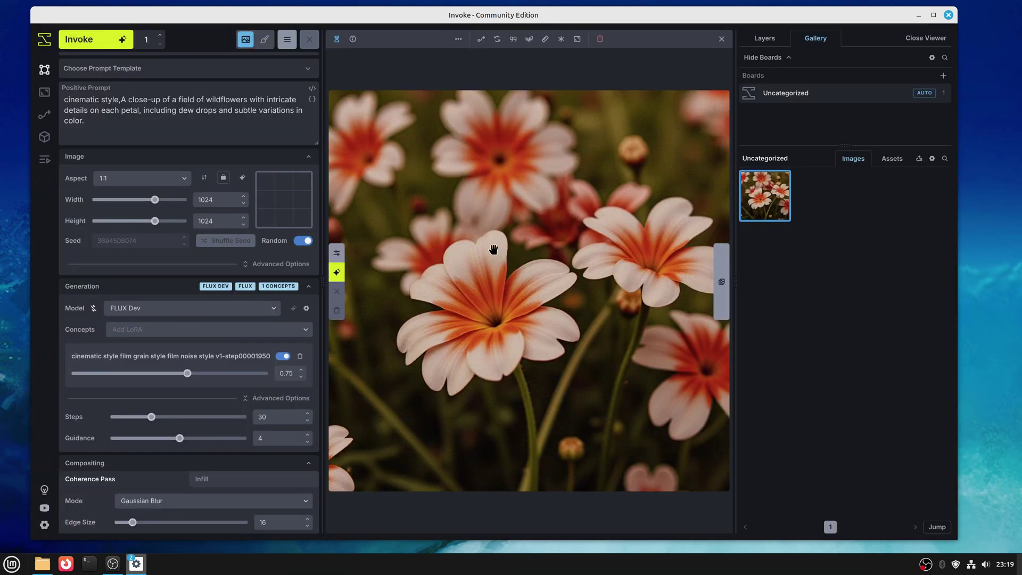
pyautogui.rightClick(763, 207)
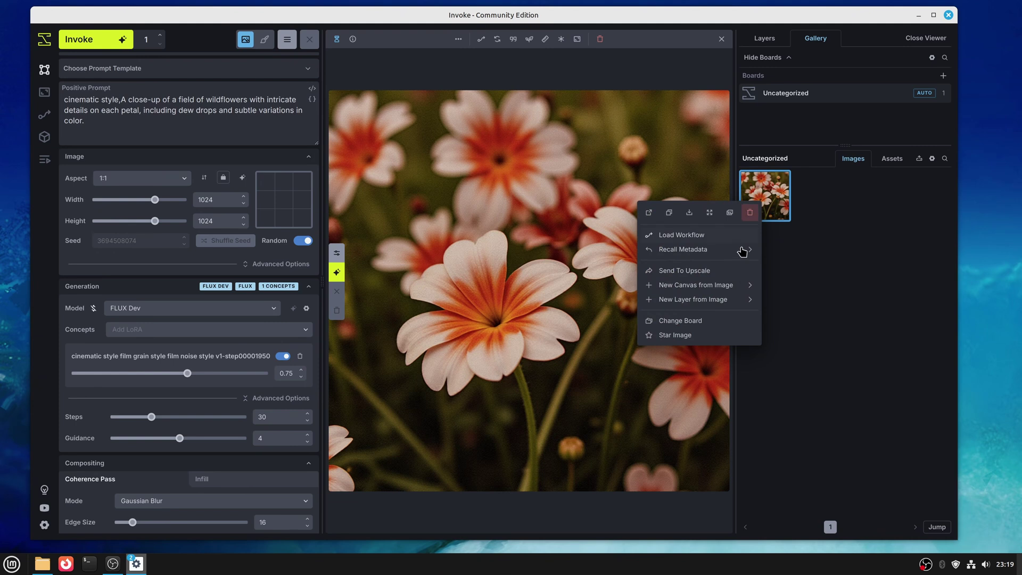
pyautogui.click(750, 213)
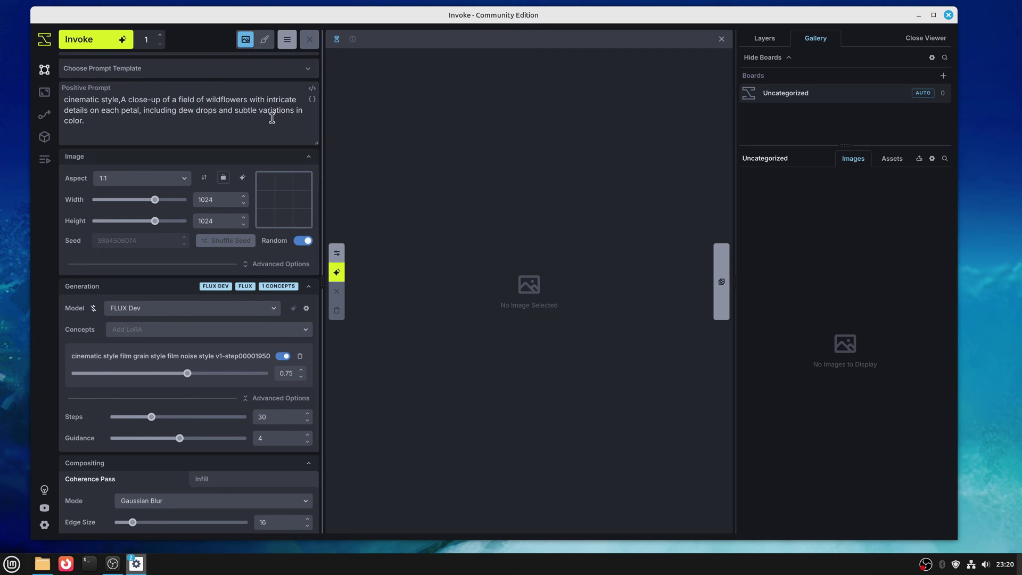
# Compare the canvas and gallery output modes and review the generation, compositing and advanced settings for FLUX Dev.
pyautogui.click(264, 43)
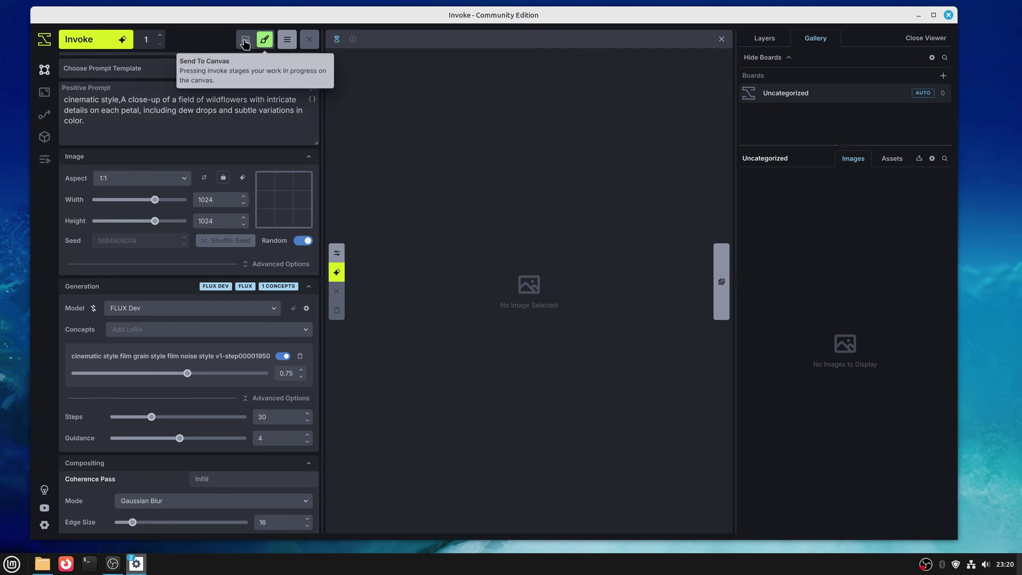
pyautogui.click(245, 42)
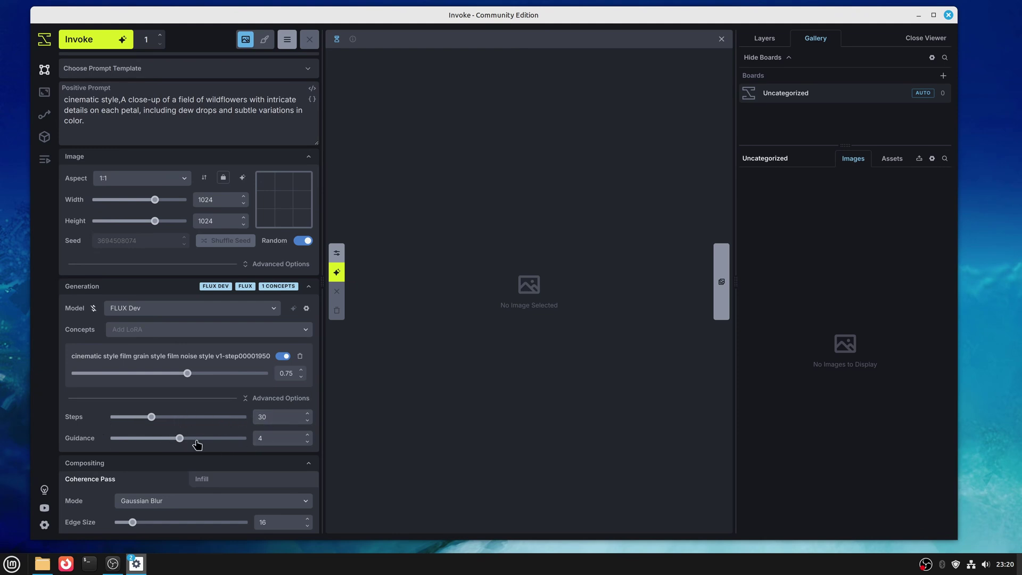
pyautogui.scroll(-3, 201, 447)
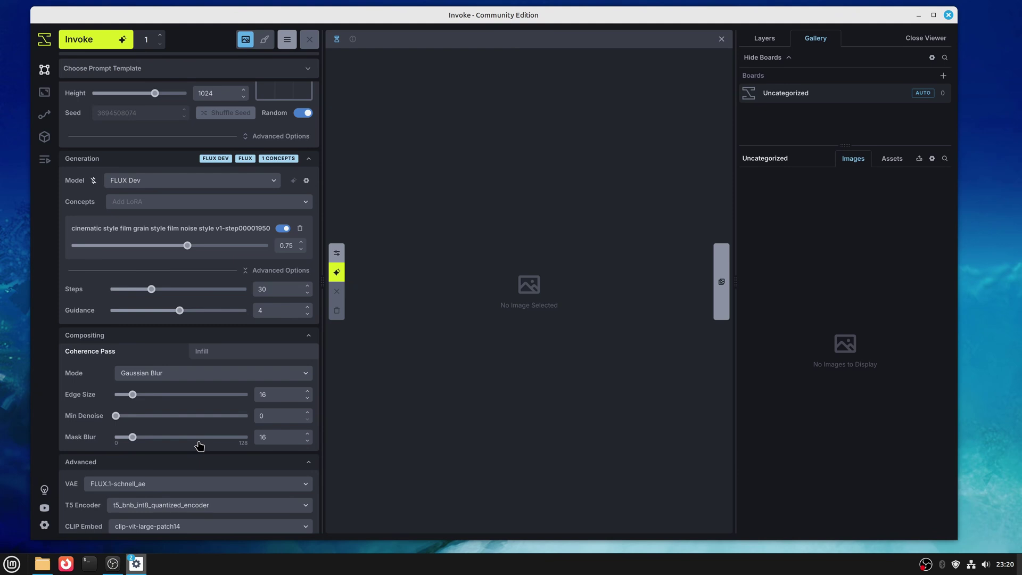
pyautogui.scroll(-1, 199, 446)
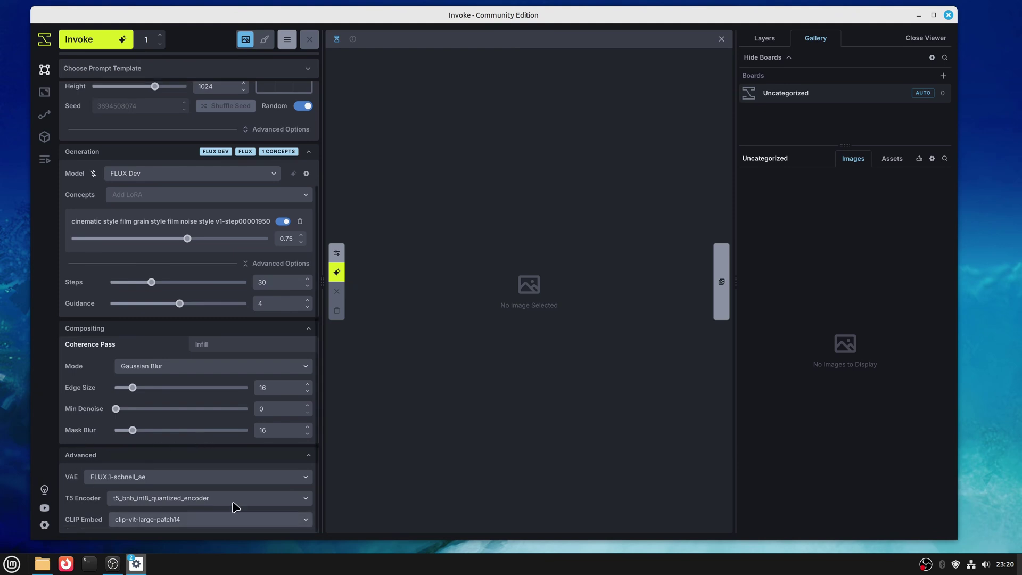
pyautogui.scroll(3, 208, 483)
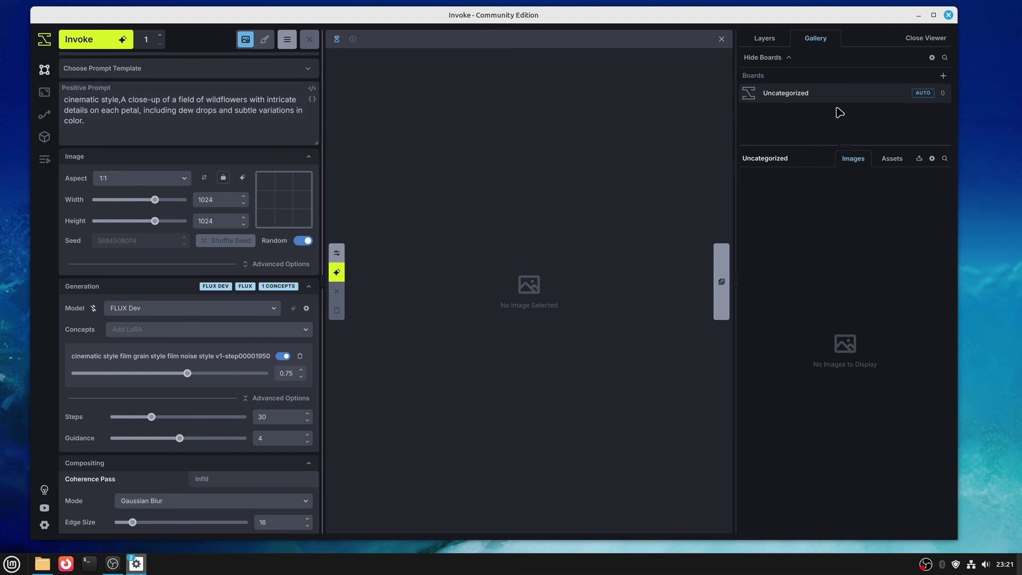
# Look through the upscaling and workflow pages and the Starter Models list in the Model Manager.
pyautogui.click(45, 94)
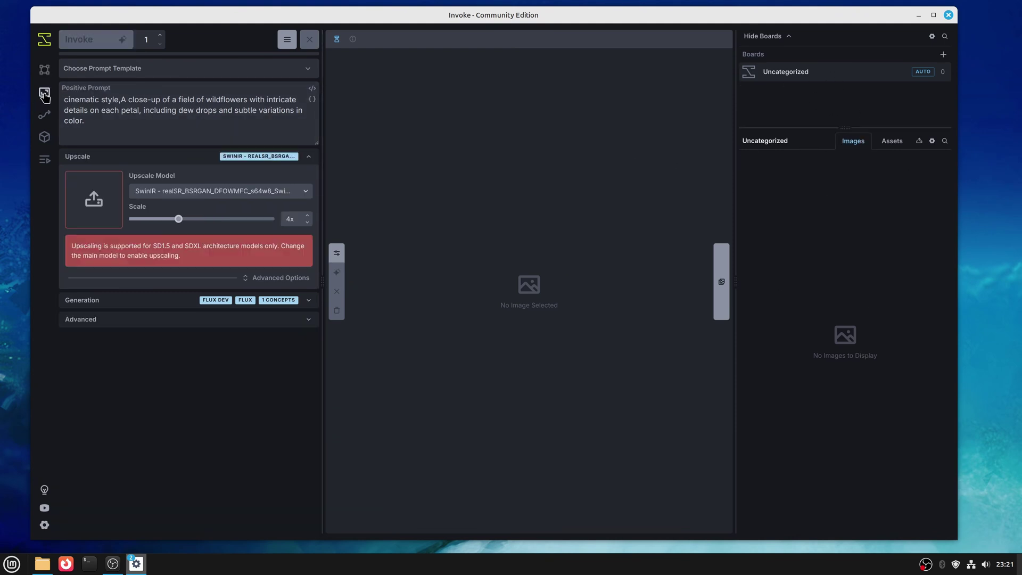
pyautogui.click(45, 115)
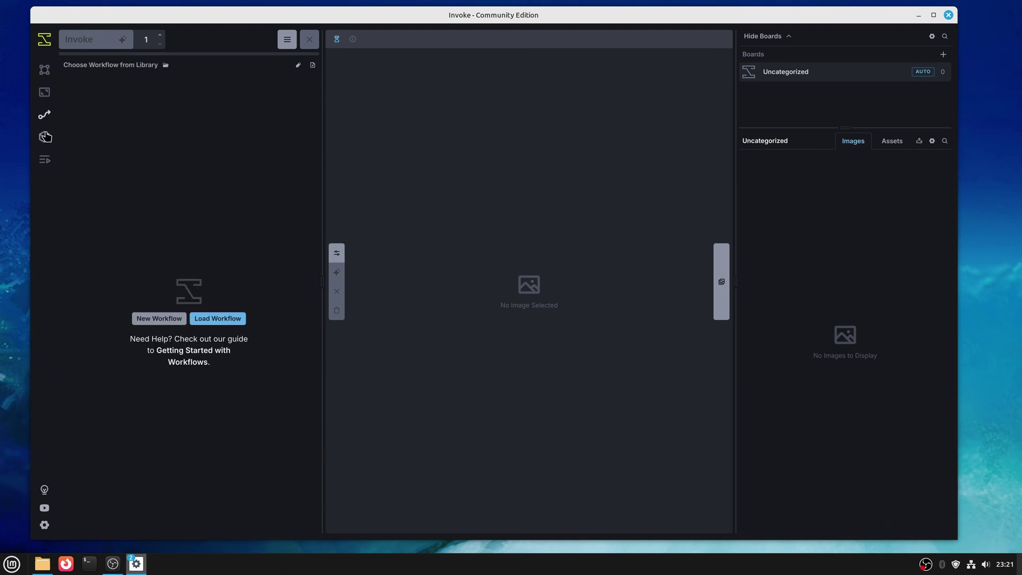
pyautogui.click(45, 137)
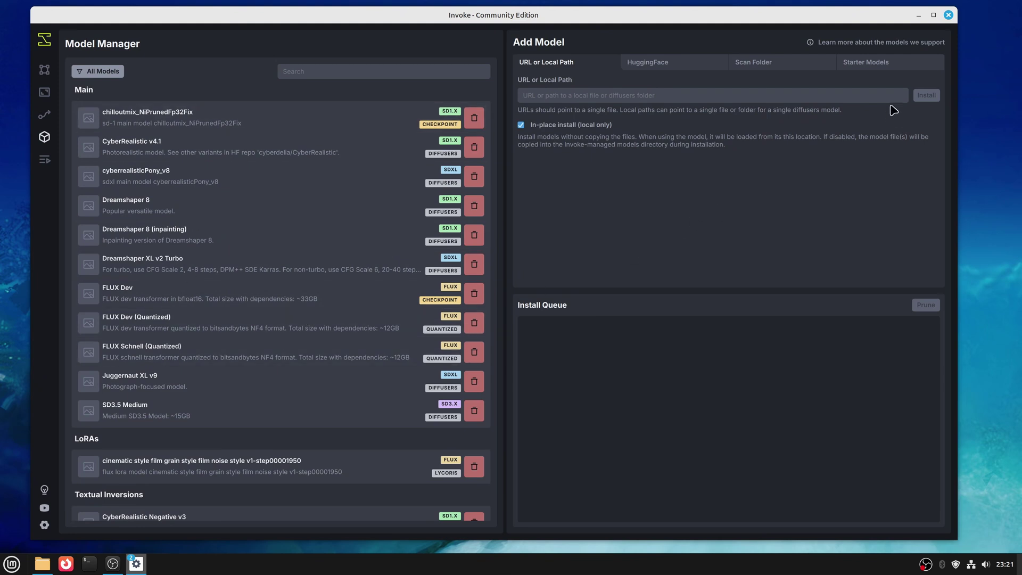
pyautogui.click(868, 63)
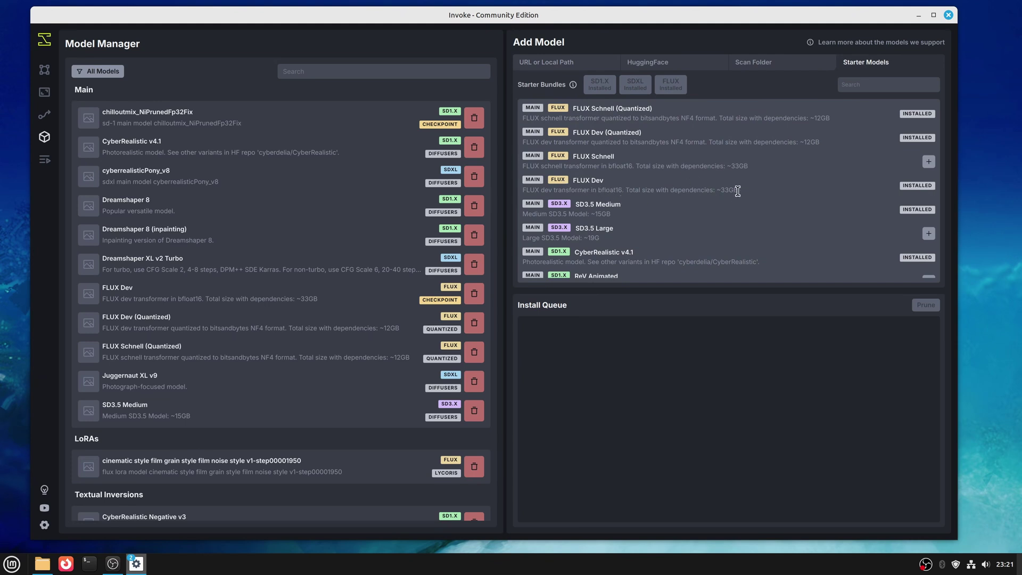
pyautogui.scroll(-15, 739, 200)
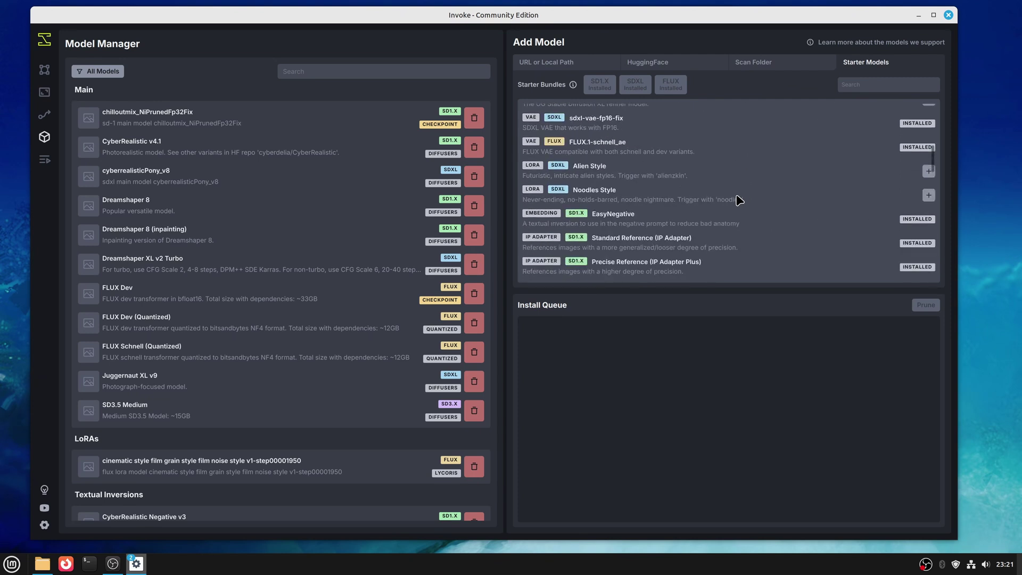
pyautogui.scroll(12, 739, 200)
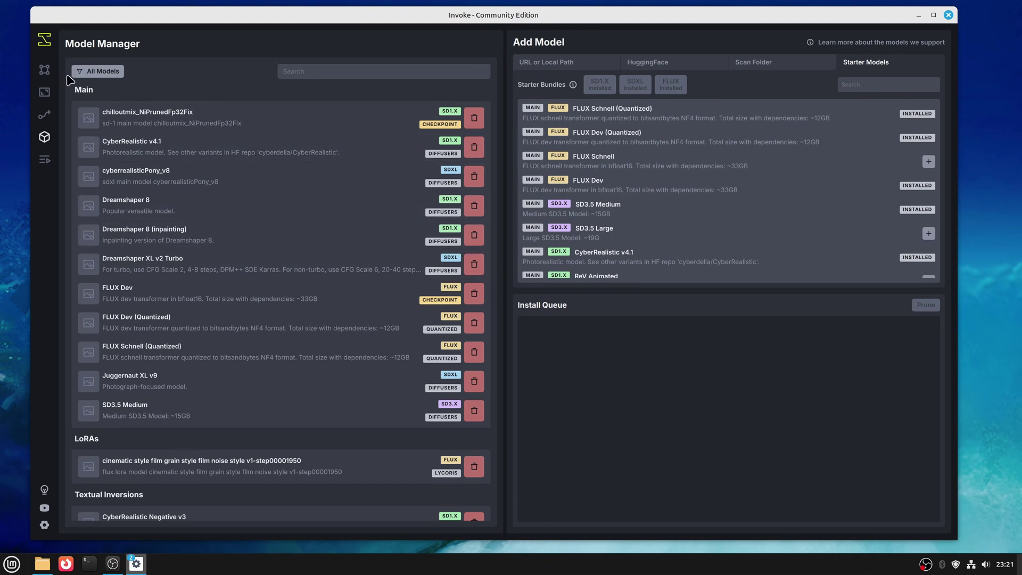
# Generate one image from the wildflower prompt with FLUX Dev and bring the launcher's log window to the front.
pyautogui.click(44, 71)
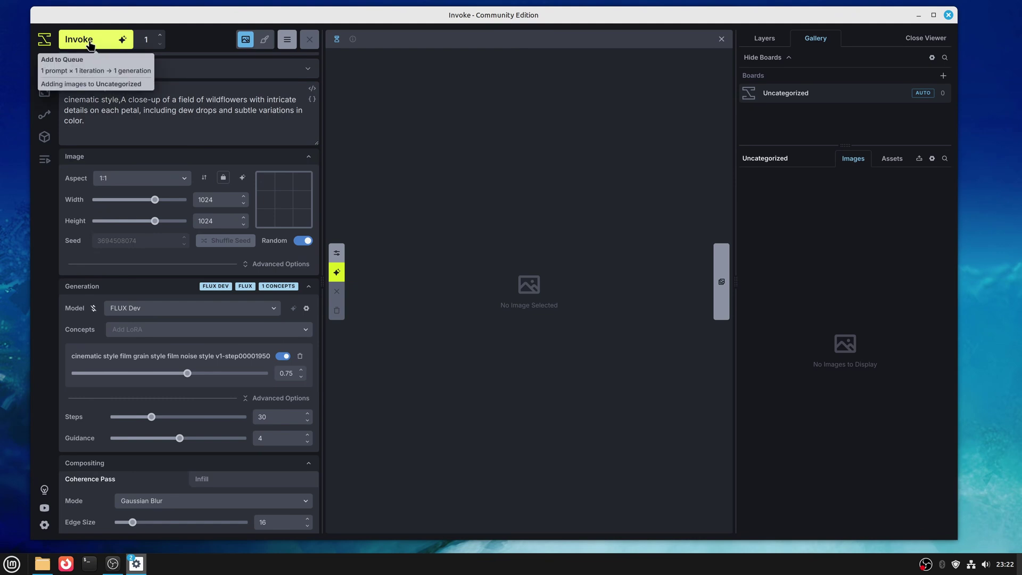
pyautogui.moveTo(100, 15); pyautogui.dragTo(287, 34)
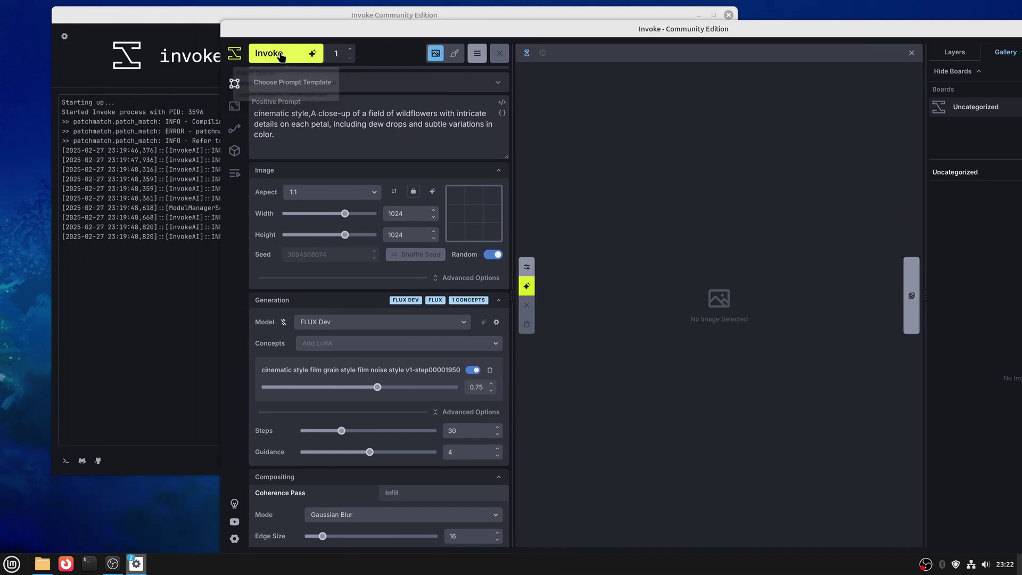
pyautogui.click(281, 54)
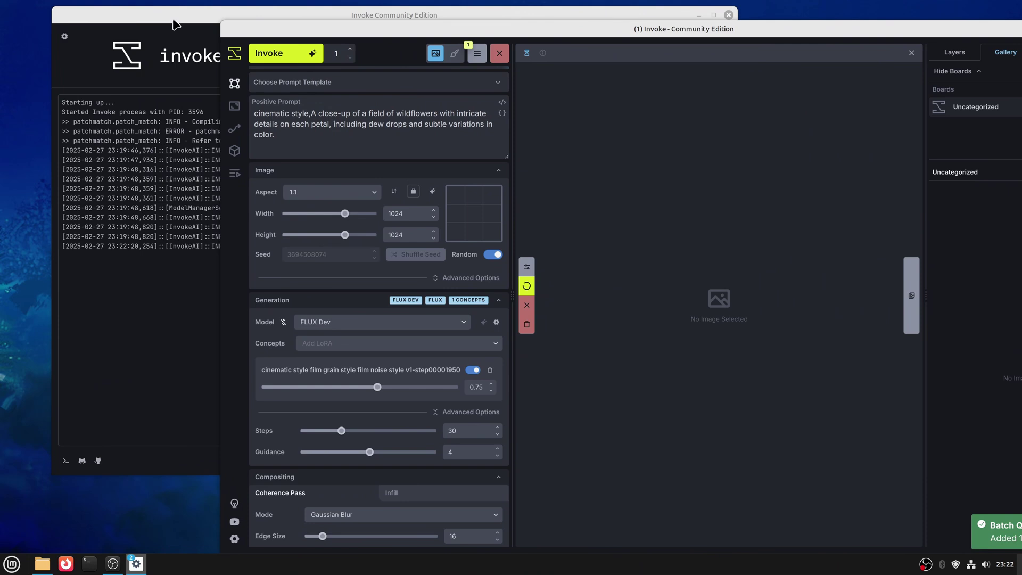
pyautogui.click(175, 25)
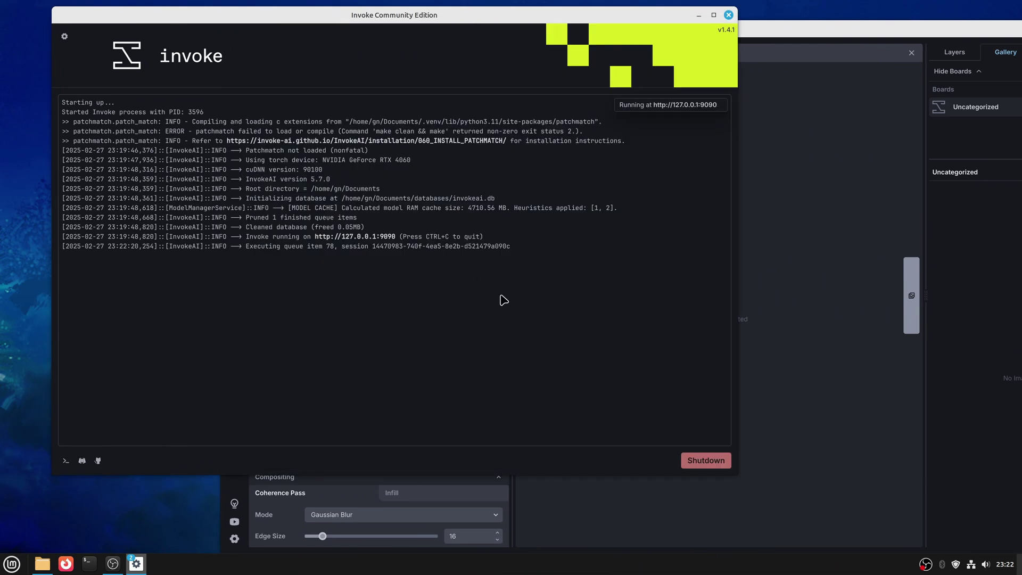
# View the finished wildflower image, read the generation statistics in the launcher's log, and return to the image window.
pyautogui.moveTo(783, 33); pyautogui.dragTo(675, 18)
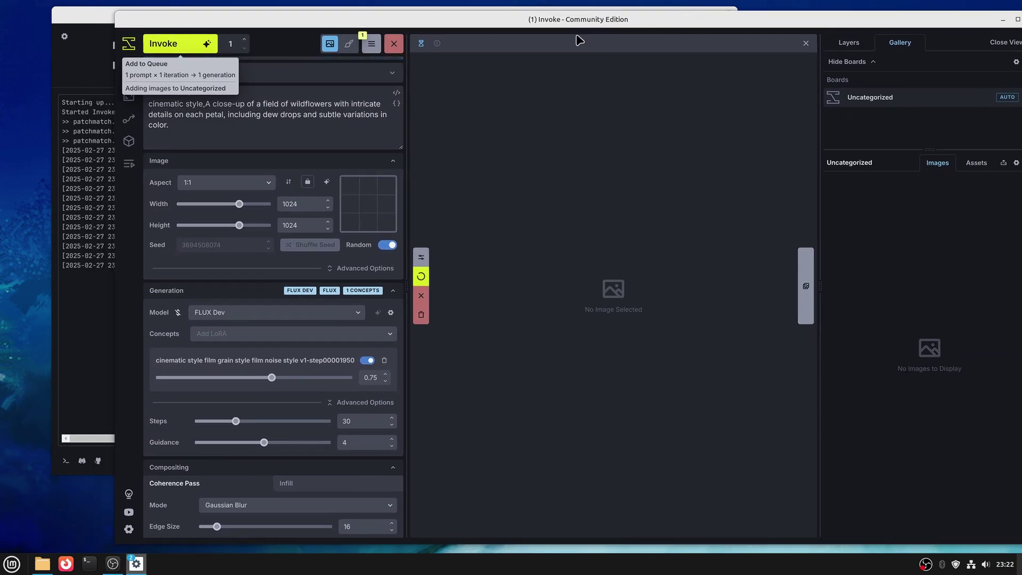
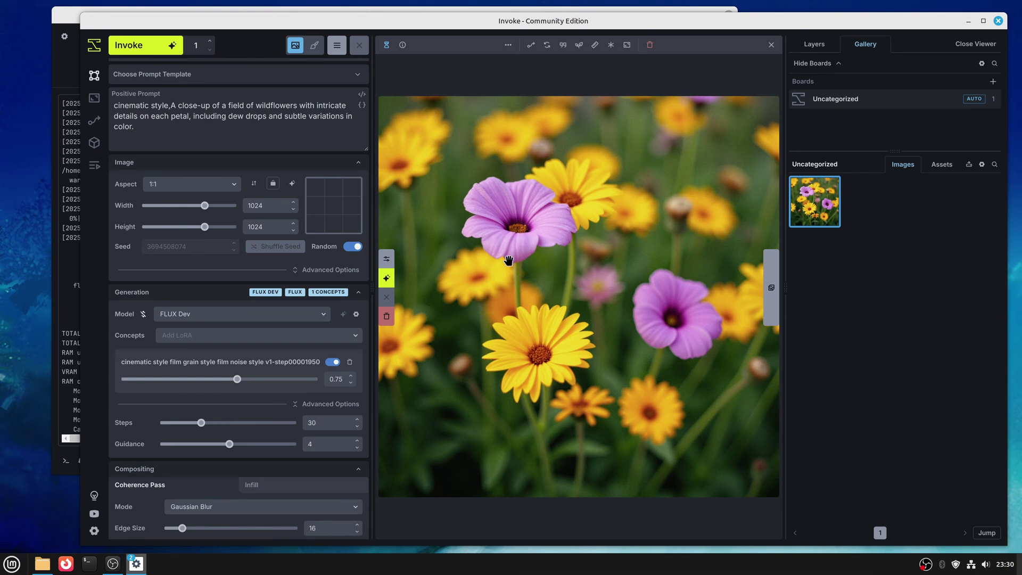
pyautogui.moveTo(260, 27); pyautogui.dragTo(424, 35)
pyautogui.moveTo(204, 22); pyautogui.dragTo(172, 26)
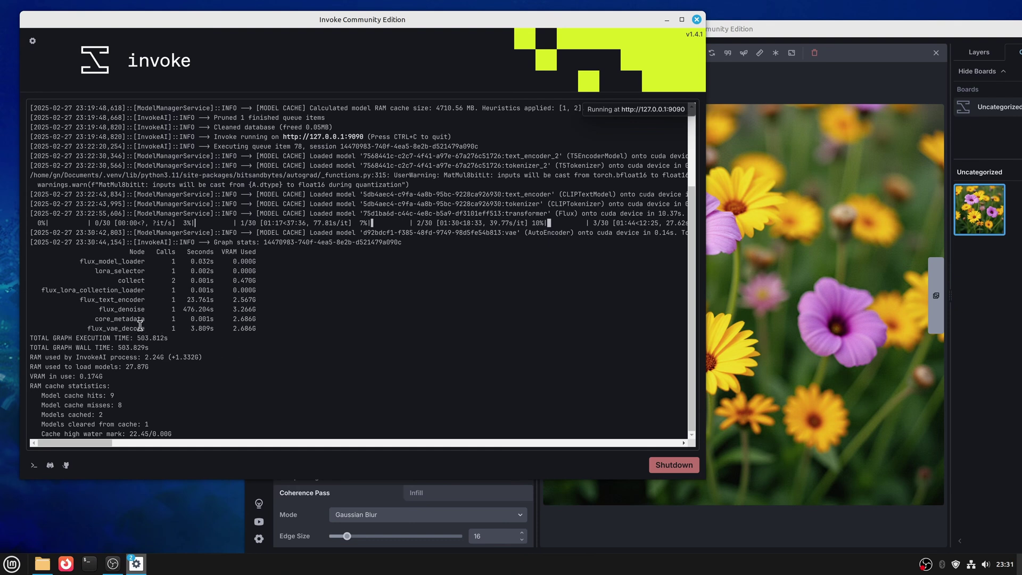
pyautogui.moveTo(742, 30); pyautogui.dragTo(536, 13)
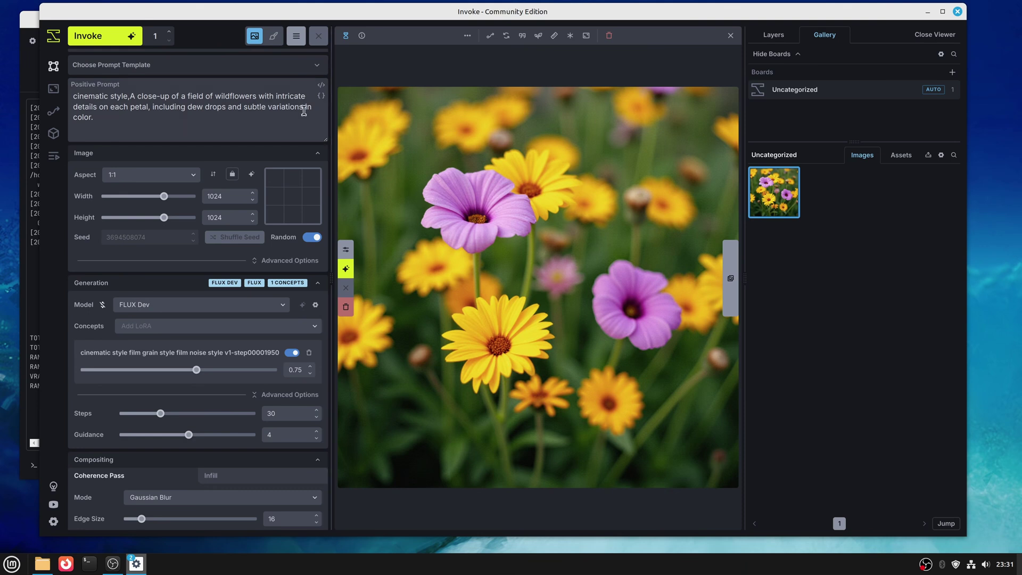
# Look through the default prompt templates without applying any of them.
pyautogui.click(297, 68)
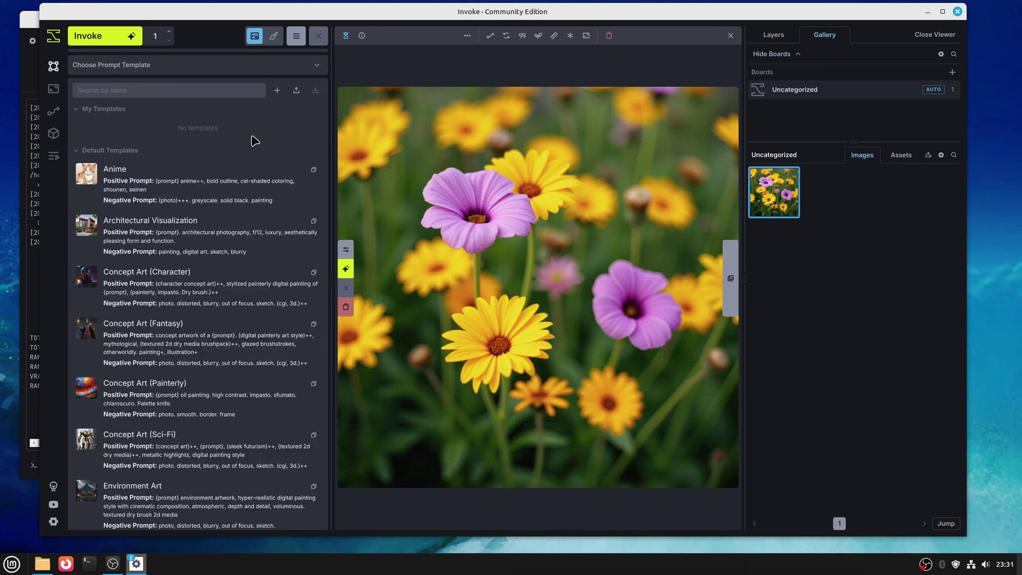
pyautogui.scroll(-4, 235, 418)
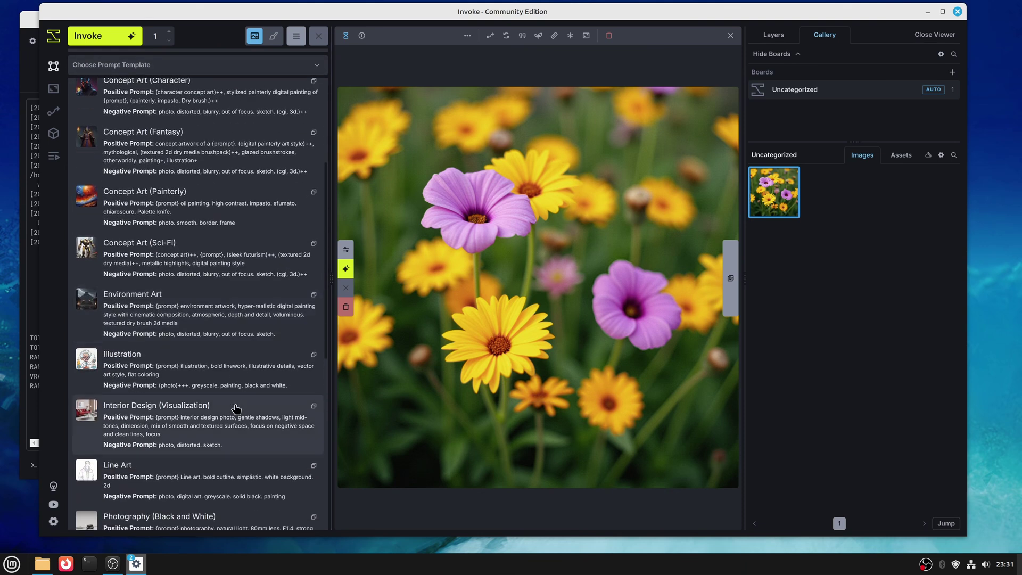
pyautogui.scroll(-4, 217, 413)
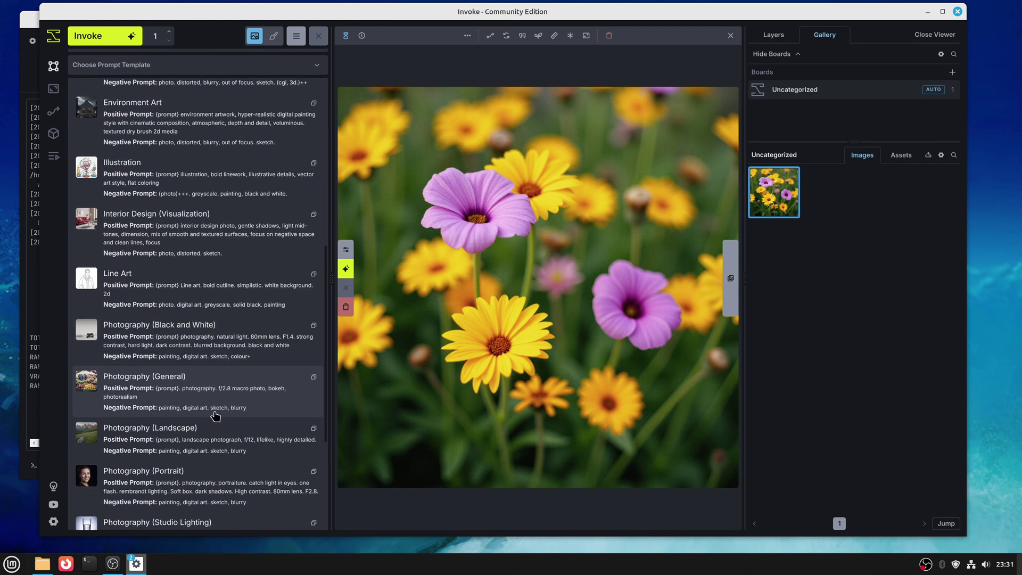
pyautogui.scroll(5, 286, 246)
pyautogui.click(317, 65)
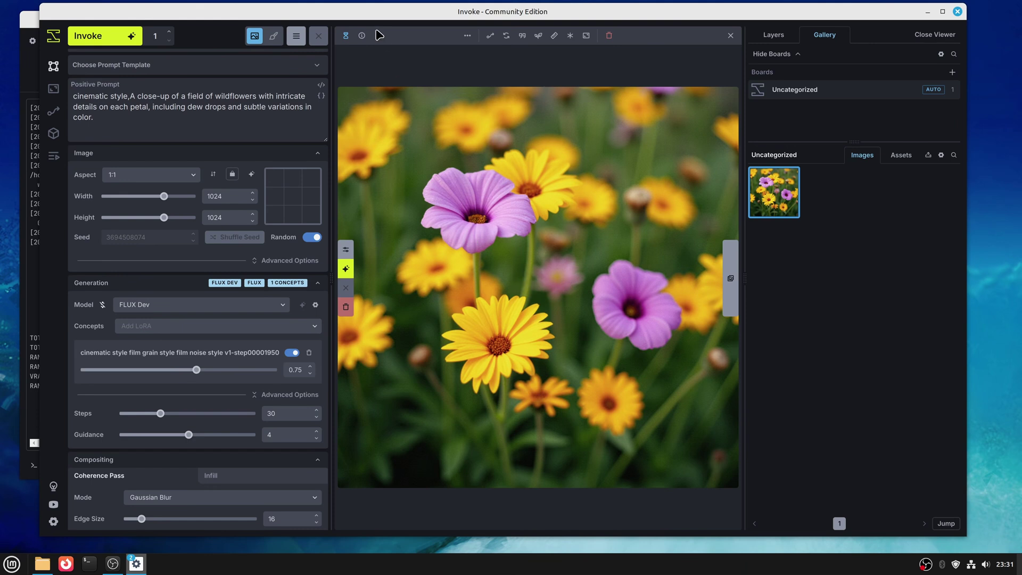
# Review the execution time and RAM and VRAM usage in the launcher's log, with the image window moved aside.
pyautogui.moveTo(353, 13); pyautogui.dragTo(405, 18)
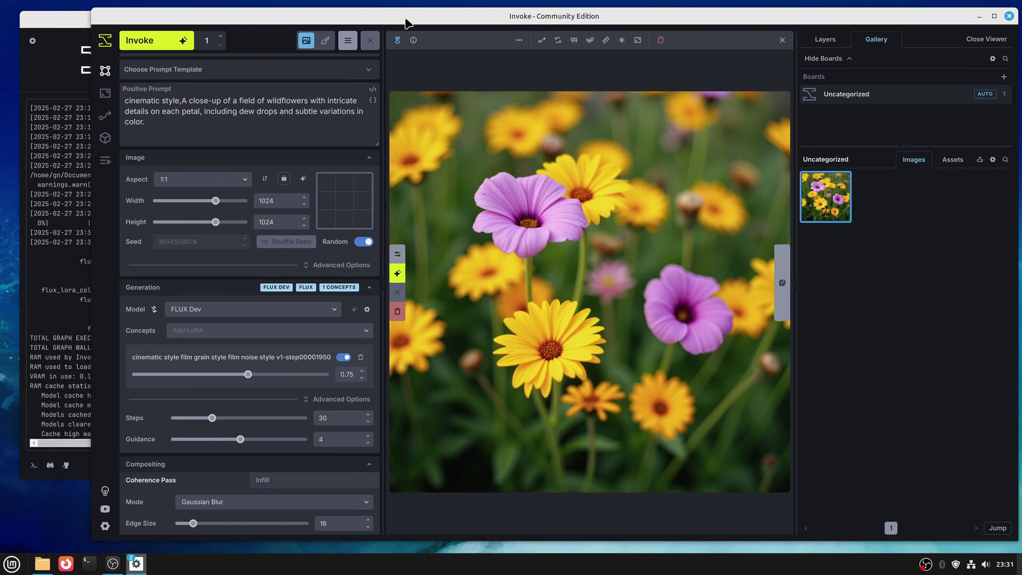
pyautogui.click(78, 24)
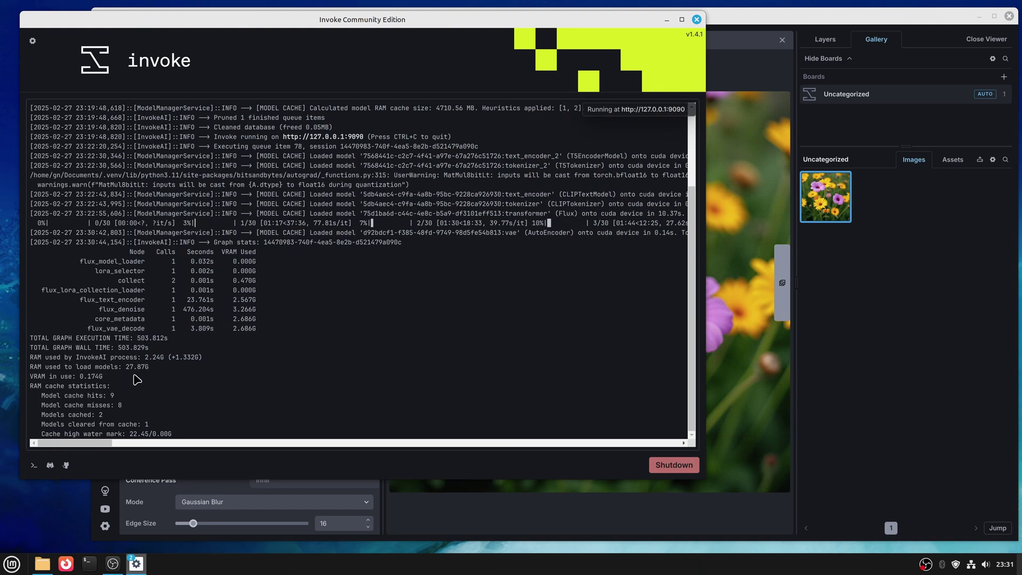
pyautogui.scroll(1, 155, 376)
pyautogui.scroll(-1, 154, 376)
pyautogui.moveTo(766, 19); pyautogui.dragTo(706, 18)
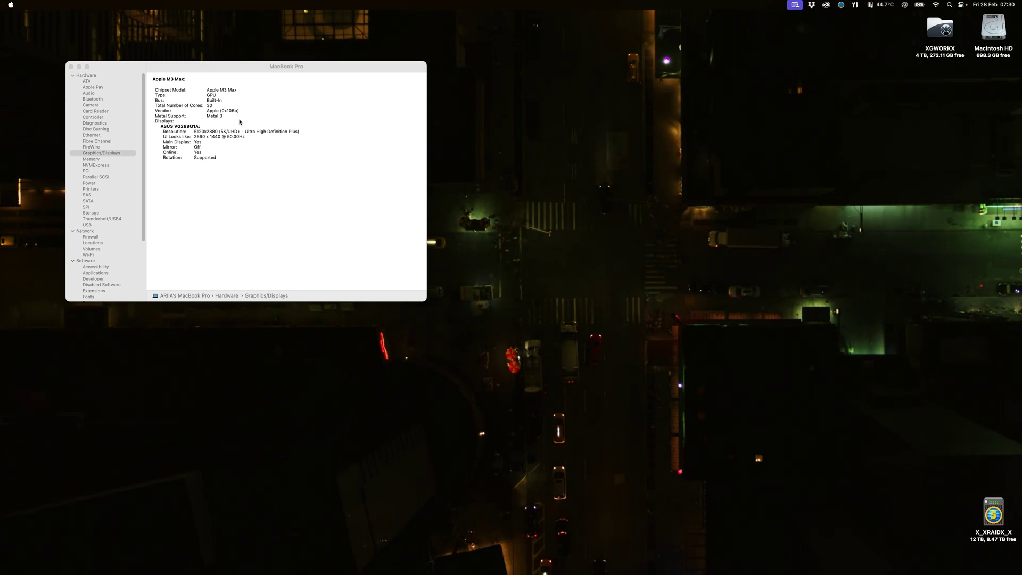
# Launch the Invoke installation on the Mac and generate one image from the wildflower prompt with FLUX Dev.
pyautogui.moveTo(290, 568)
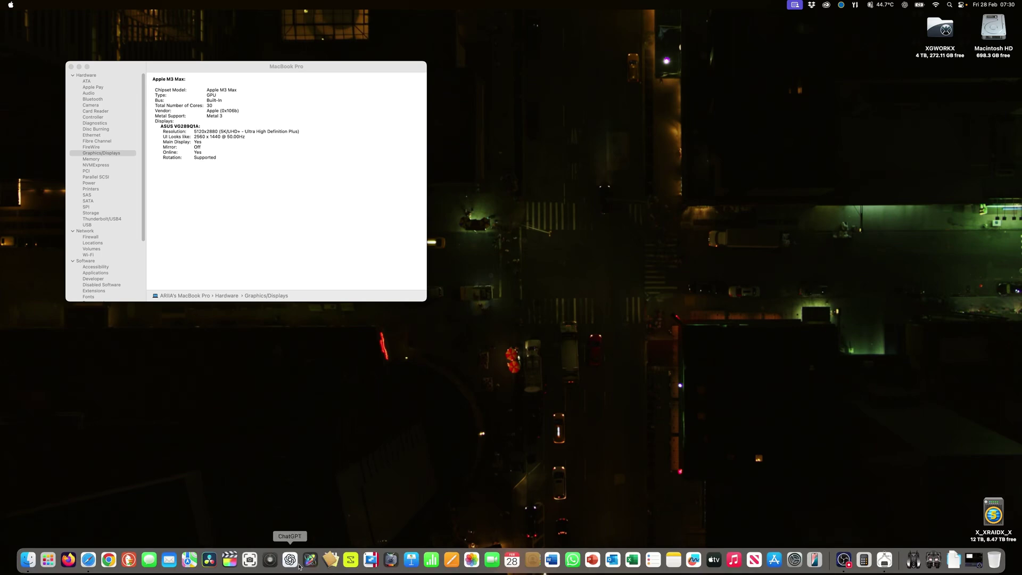
pyautogui.click(351, 564)
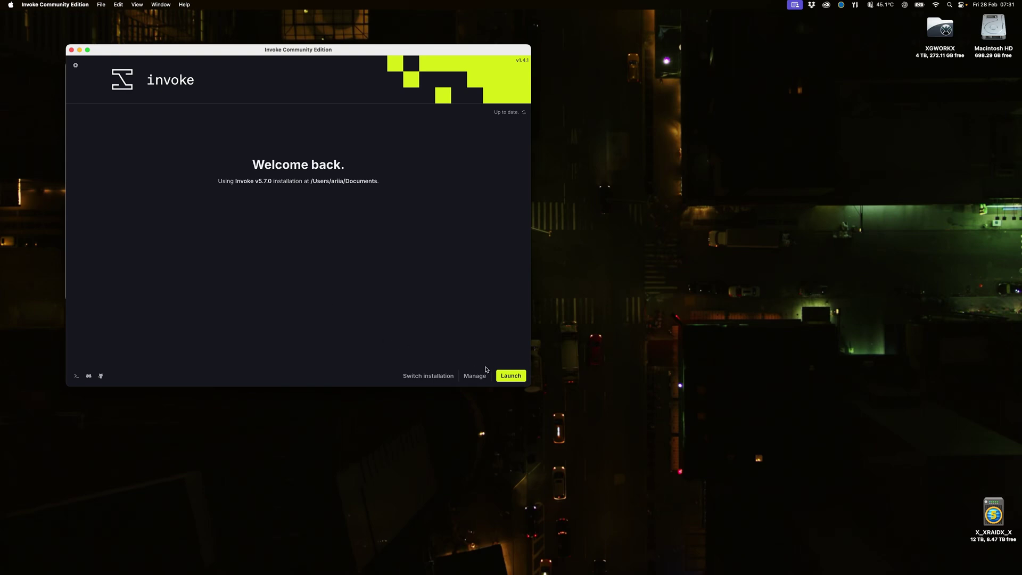
pyautogui.click(513, 379)
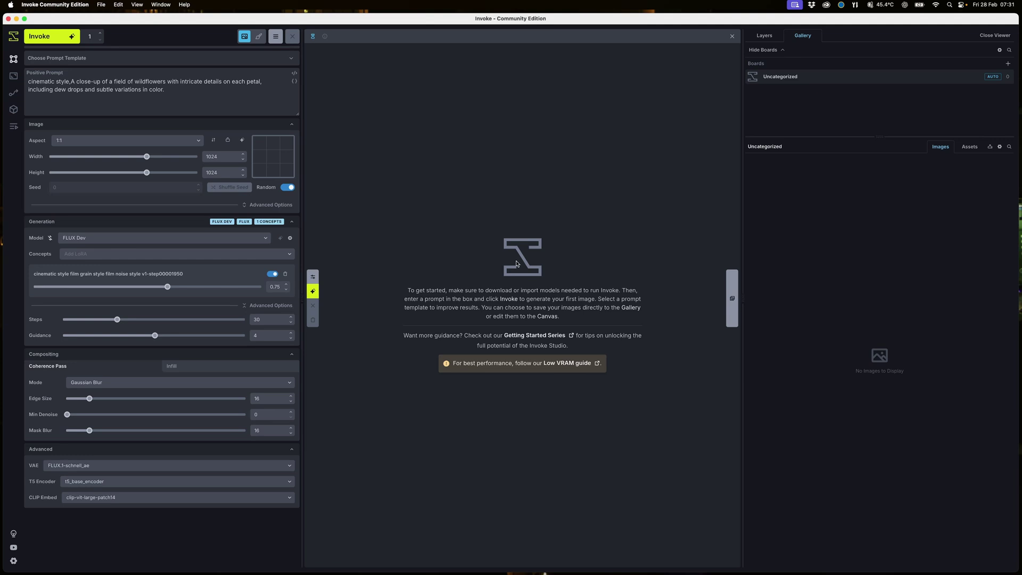
pyautogui.click(53, 40)
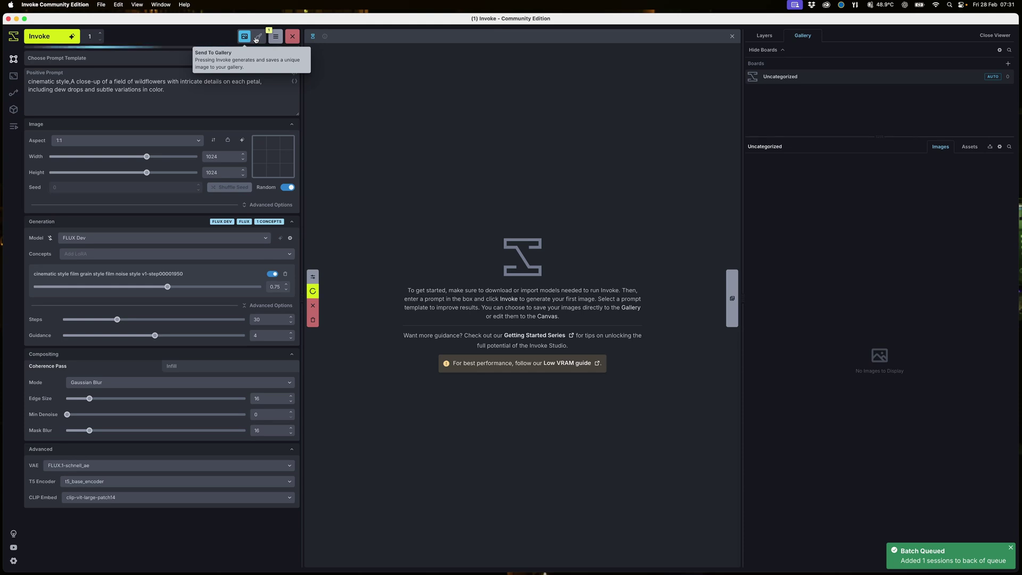
# Compare the canvas and image viewer under the canvas and gallery output modes, ending in the viewer with output sent to the gallery.
pyautogui.click(732, 39)
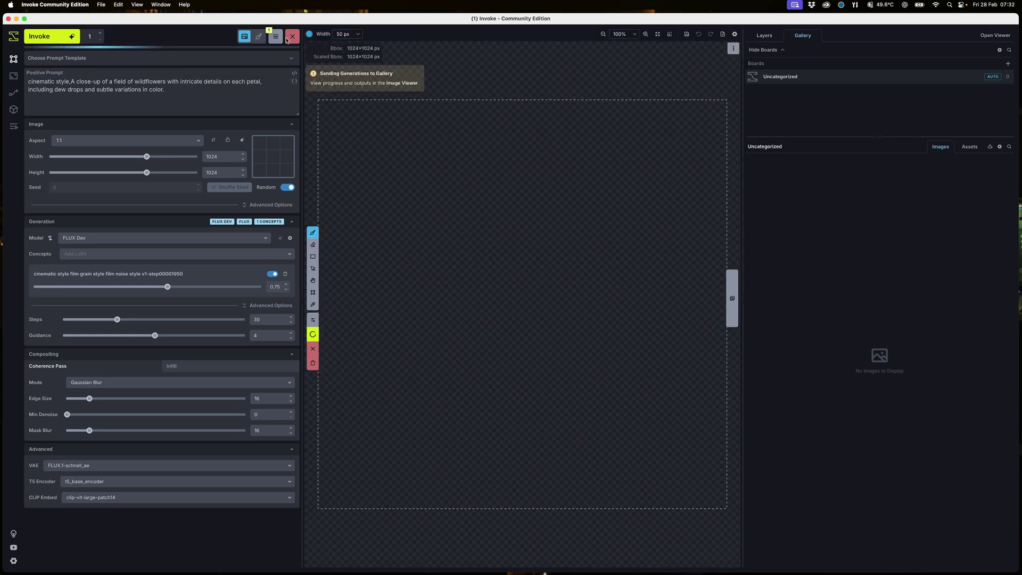
pyautogui.click(996, 35)
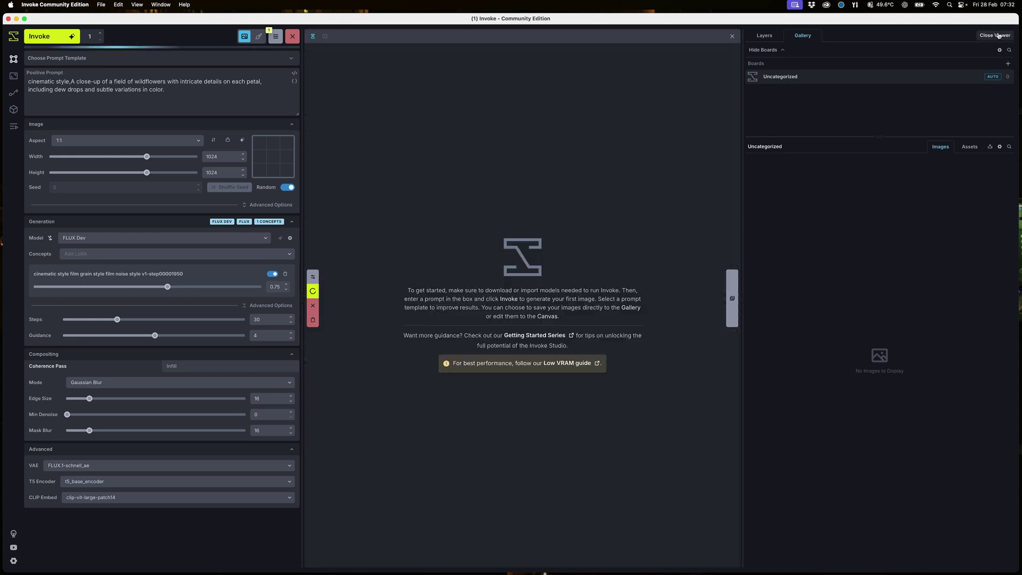
pyautogui.click(258, 37)
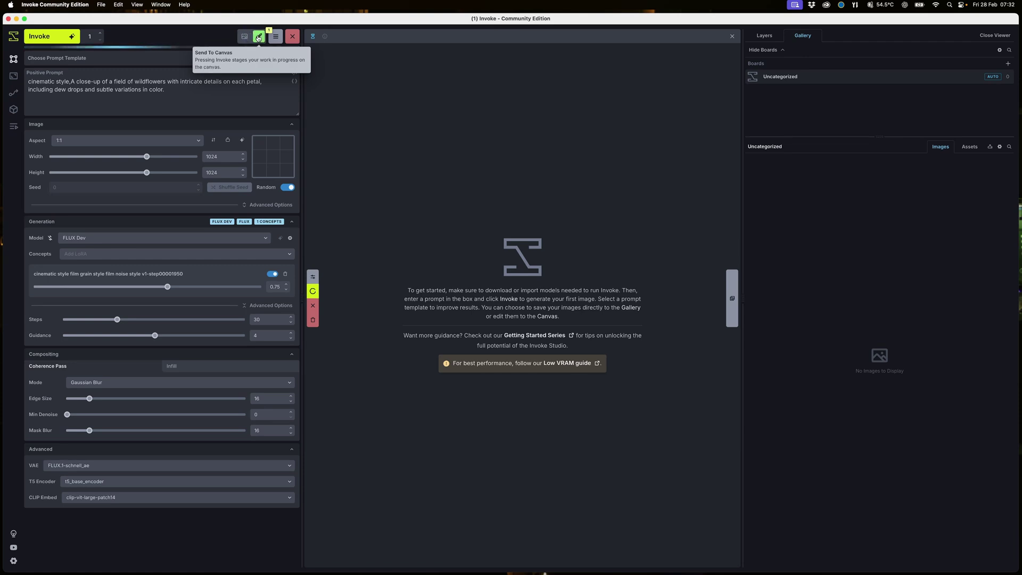
pyautogui.click(733, 37)
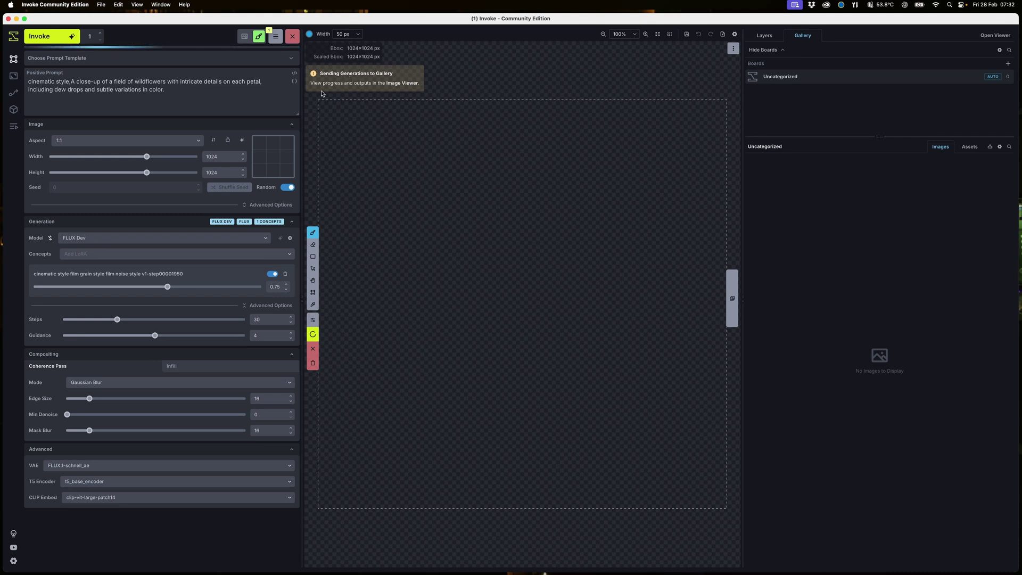
pyautogui.click(997, 35)
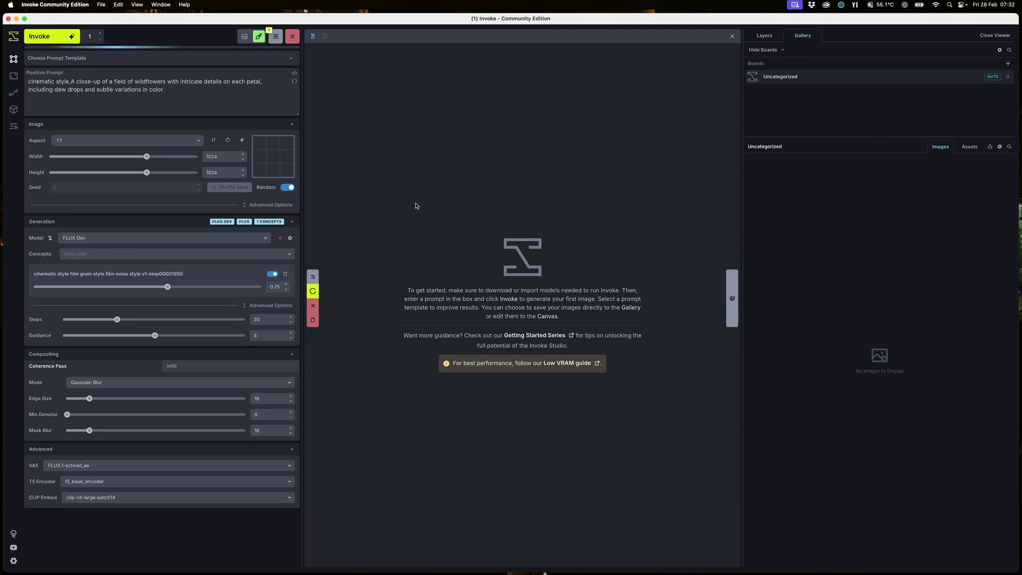
pyautogui.click(245, 38)
pyautogui.click(731, 37)
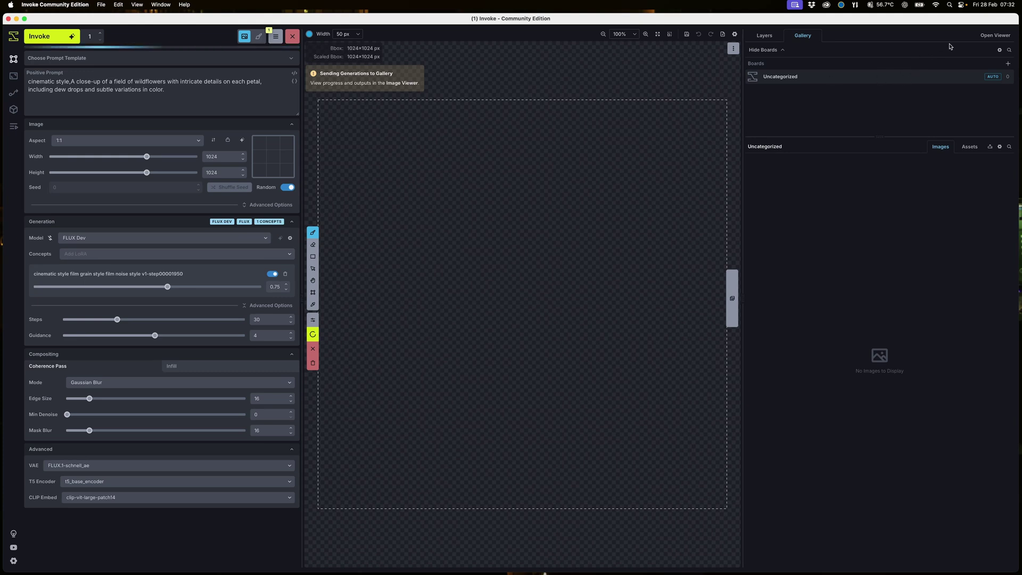
pyautogui.click(995, 35)
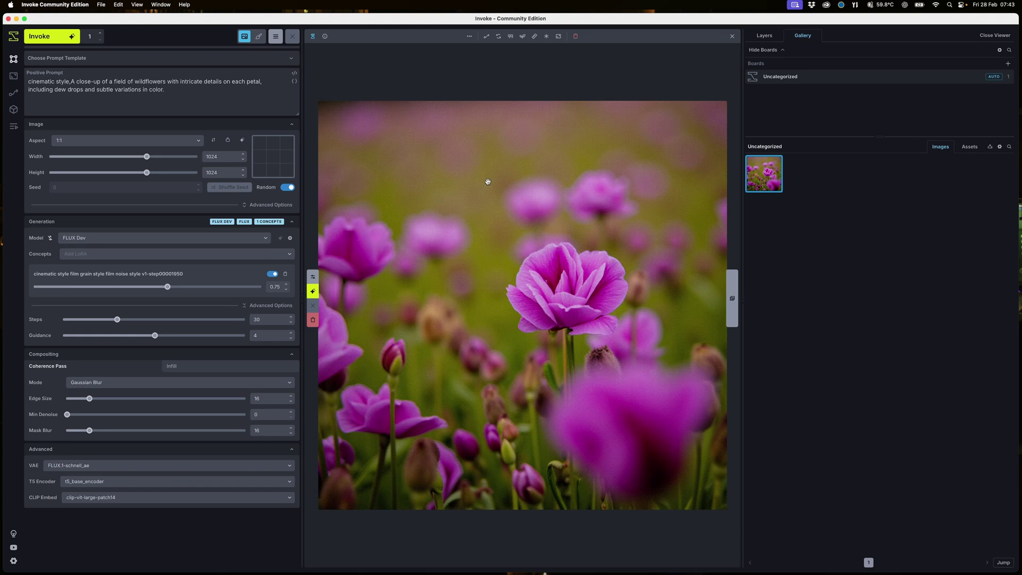
# Uncover the launcher's log to read the total execution time of the Mac generation, and open Calculator.
pyautogui.moveTo(195, 23); pyautogui.dragTo(398, 28)
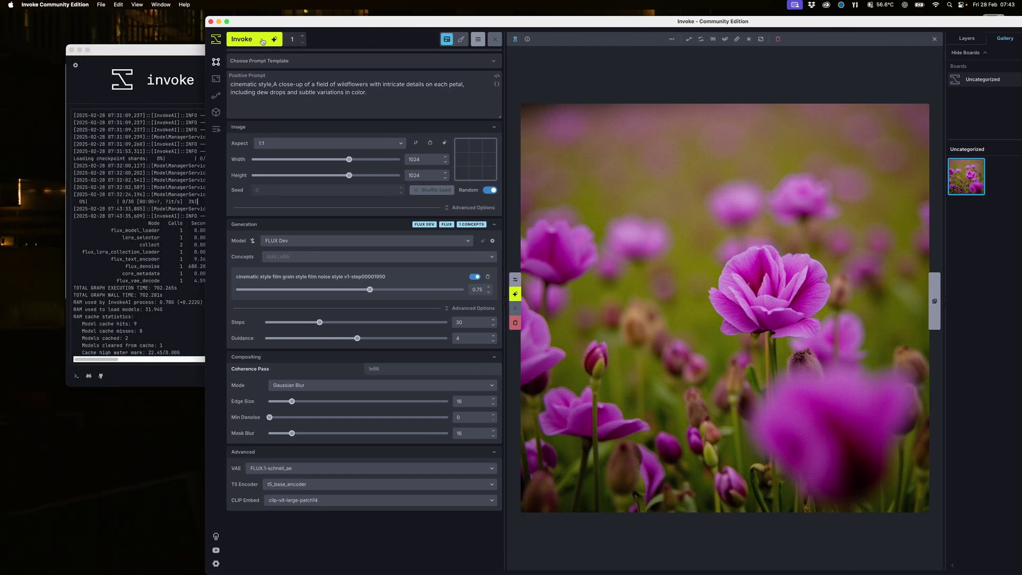
pyautogui.click(186, 50)
pyautogui.moveTo(186, 49); pyautogui.dragTo(185, 42)
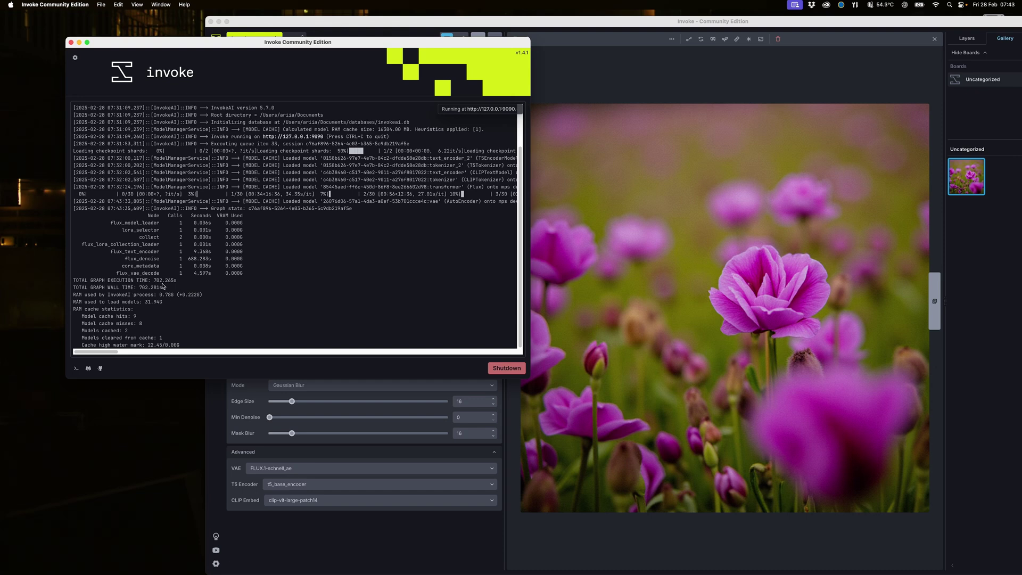
pyautogui.moveTo(734, 563)
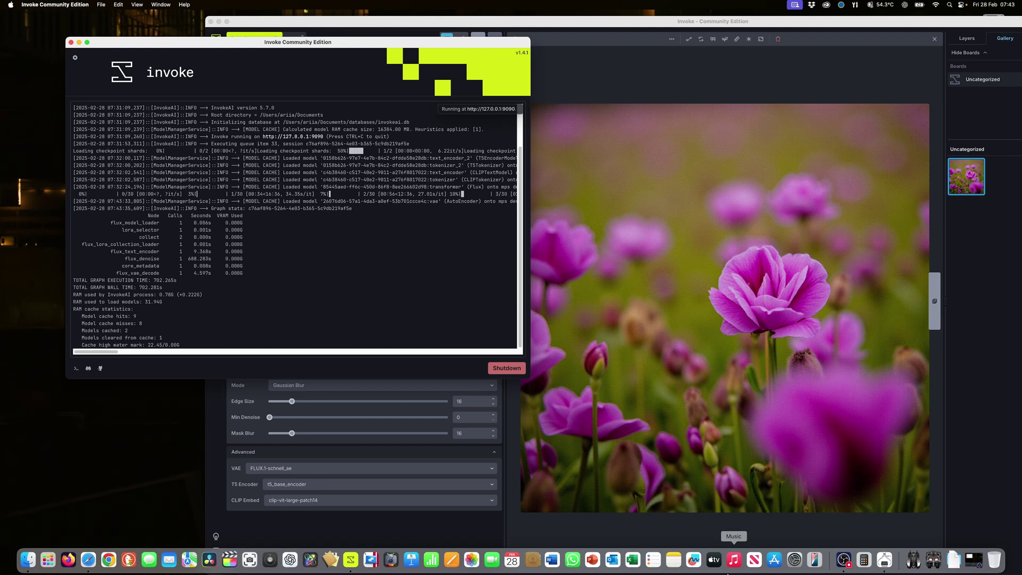
pyautogui.click(871, 563)
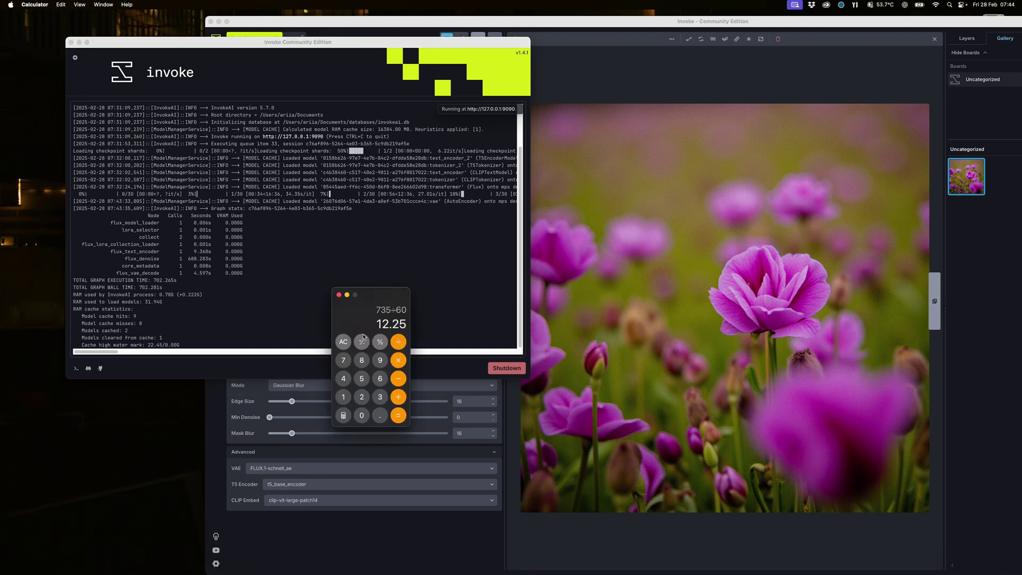
pyautogui.click(344, 343)
pyautogui.click(343, 361)
pyautogui.click(362, 416)
pyautogui.click(362, 379)
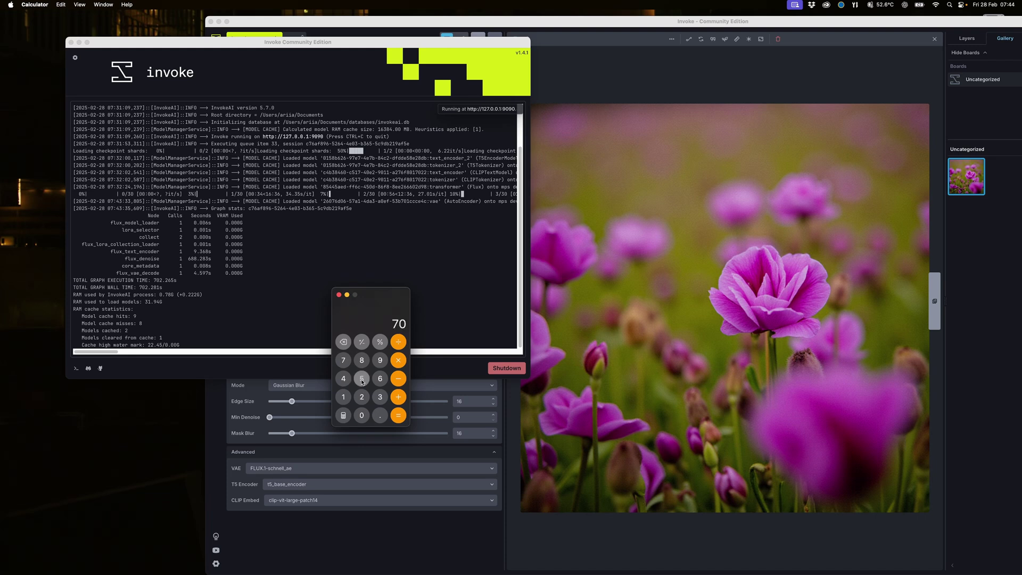
pyautogui.click(398, 341)
pyautogui.click(380, 379)
pyautogui.click(380, 379)
pyautogui.click(343, 342)
pyautogui.click(343, 342)
pyautogui.click(343, 342)
pyautogui.click(343, 342)
pyautogui.click(343, 342)
pyautogui.click(343, 342)
# Divide 705 by 60 in Calculator to convert the generation time to minutes, clear it, and return to the Invoke image window.
pyautogui.click(344, 360)
pyautogui.click(362, 416)
pyautogui.click(362, 379)
pyautogui.click(400, 342)
pyautogui.click(380, 378)
pyautogui.click(362, 415)
pyautogui.click(396, 416)
pyautogui.click(347, 347)
pyautogui.moveTo(574, 22); pyautogui.dragTo(415, 3)
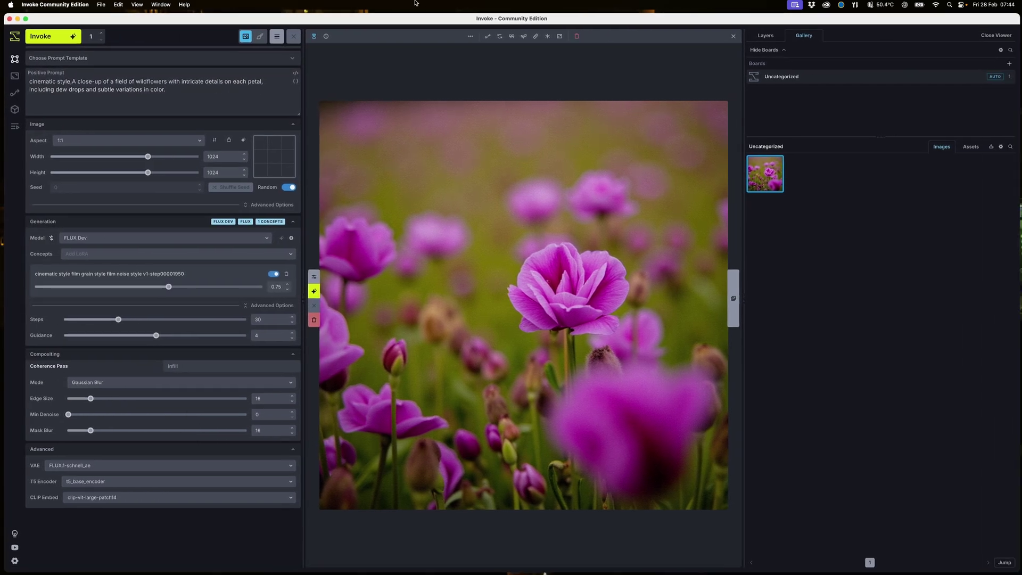